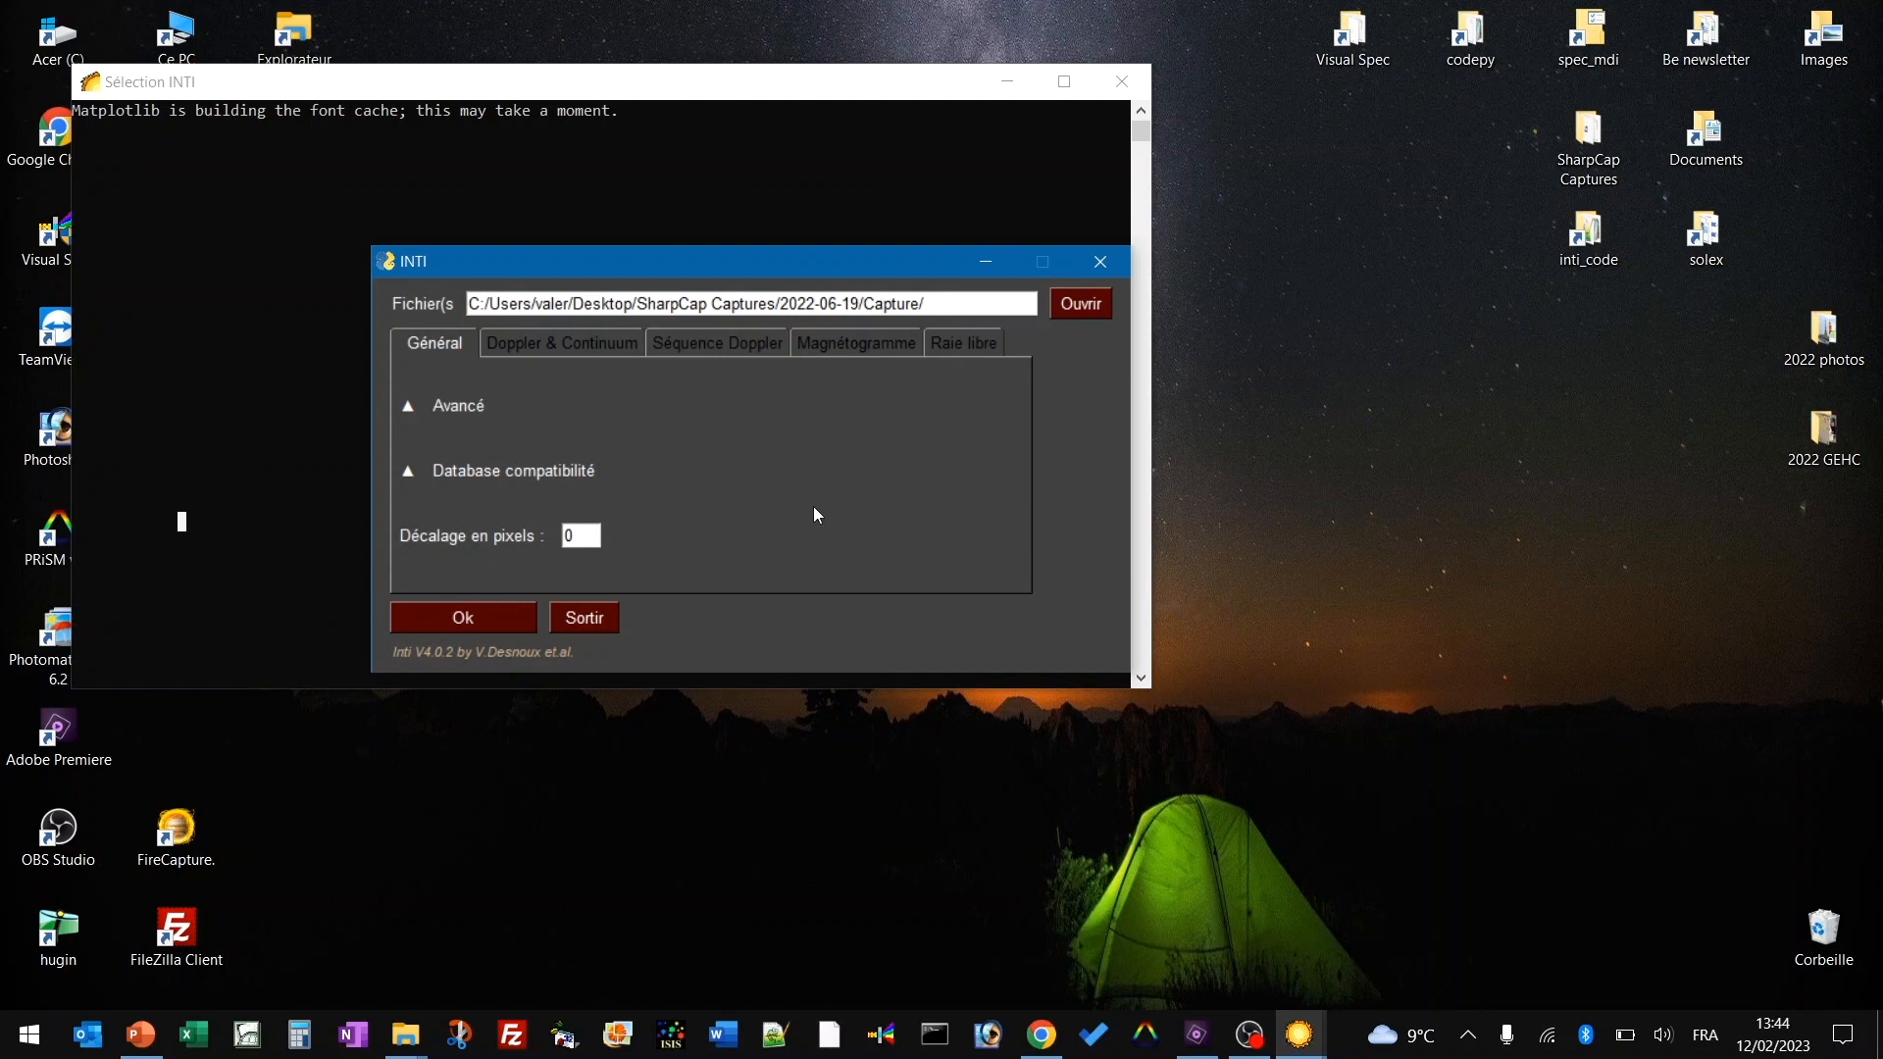
# Expand the 'Database compatibilité' section to show observer, site, wavelength, date and P angle fields.
pyautogui.click(408, 473)
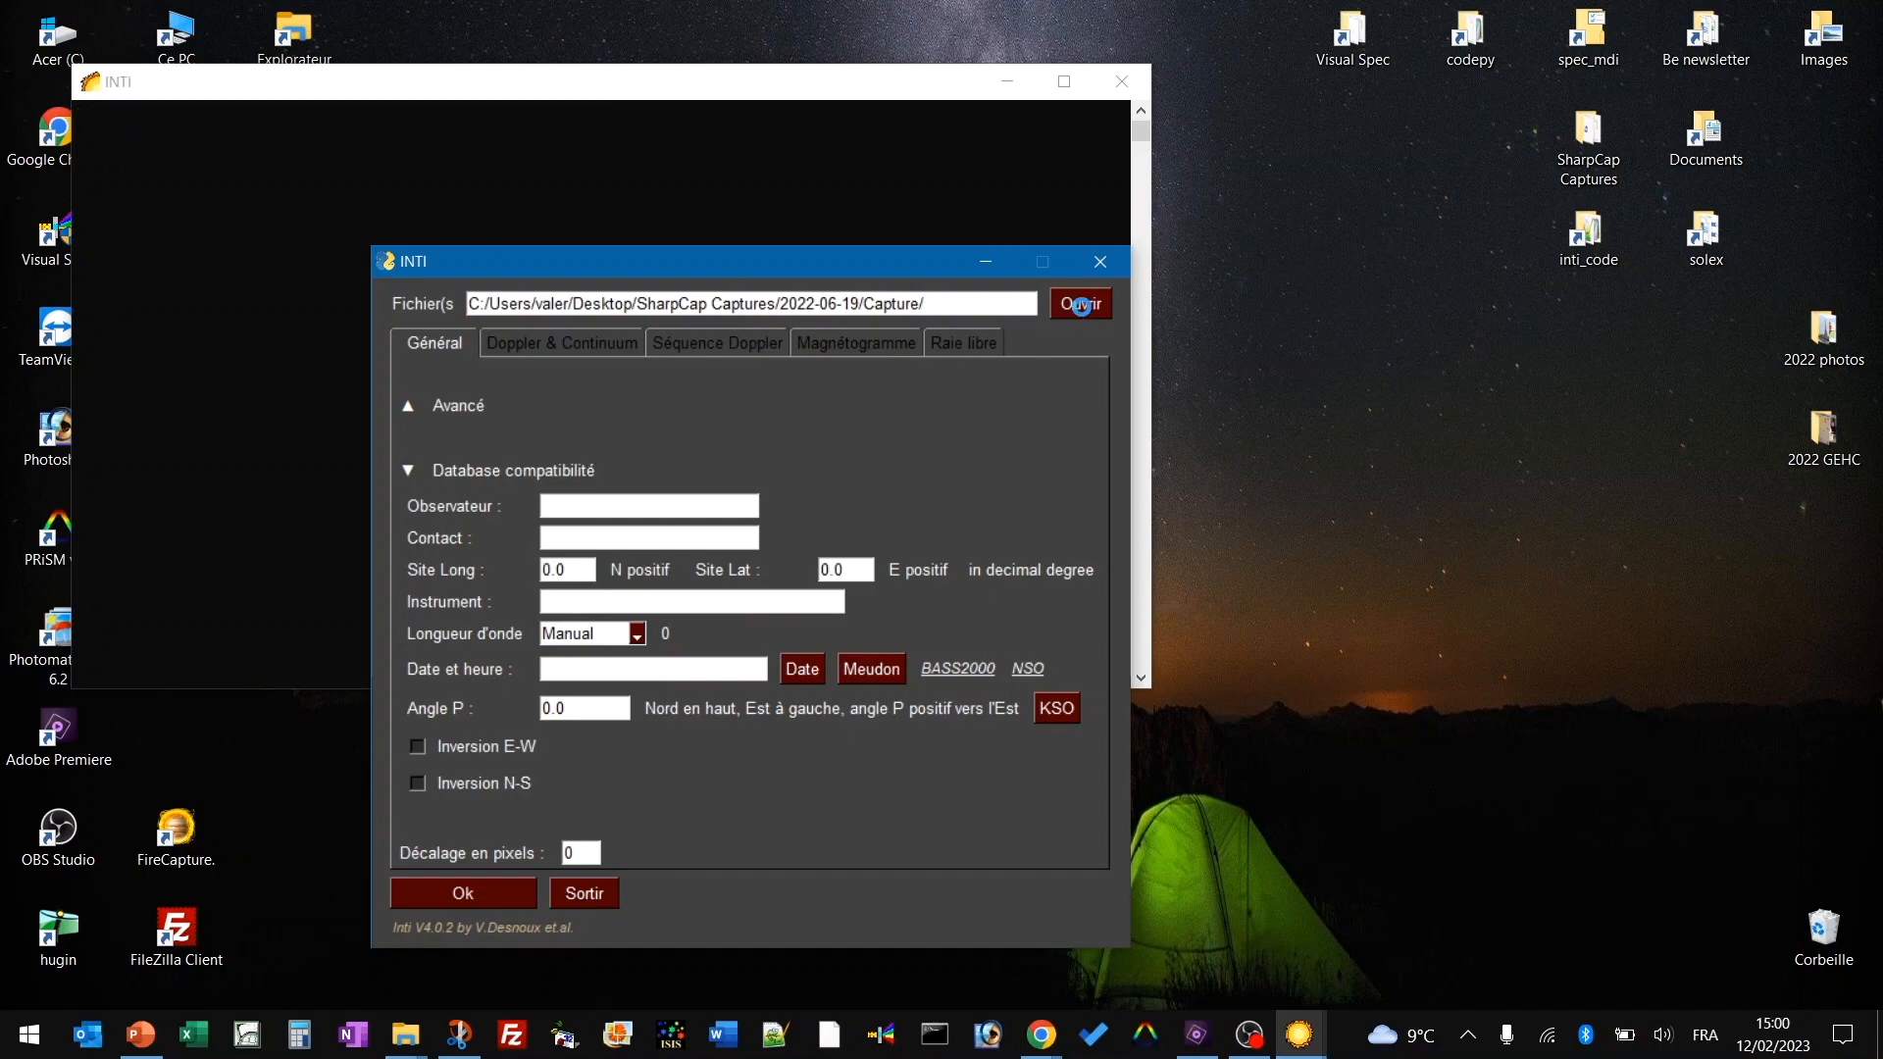
# Load 11_07_57.ser, run the processing, and dismiss the Raw, Zoom, protus and clahe windows.
pyautogui.click(723, 637)
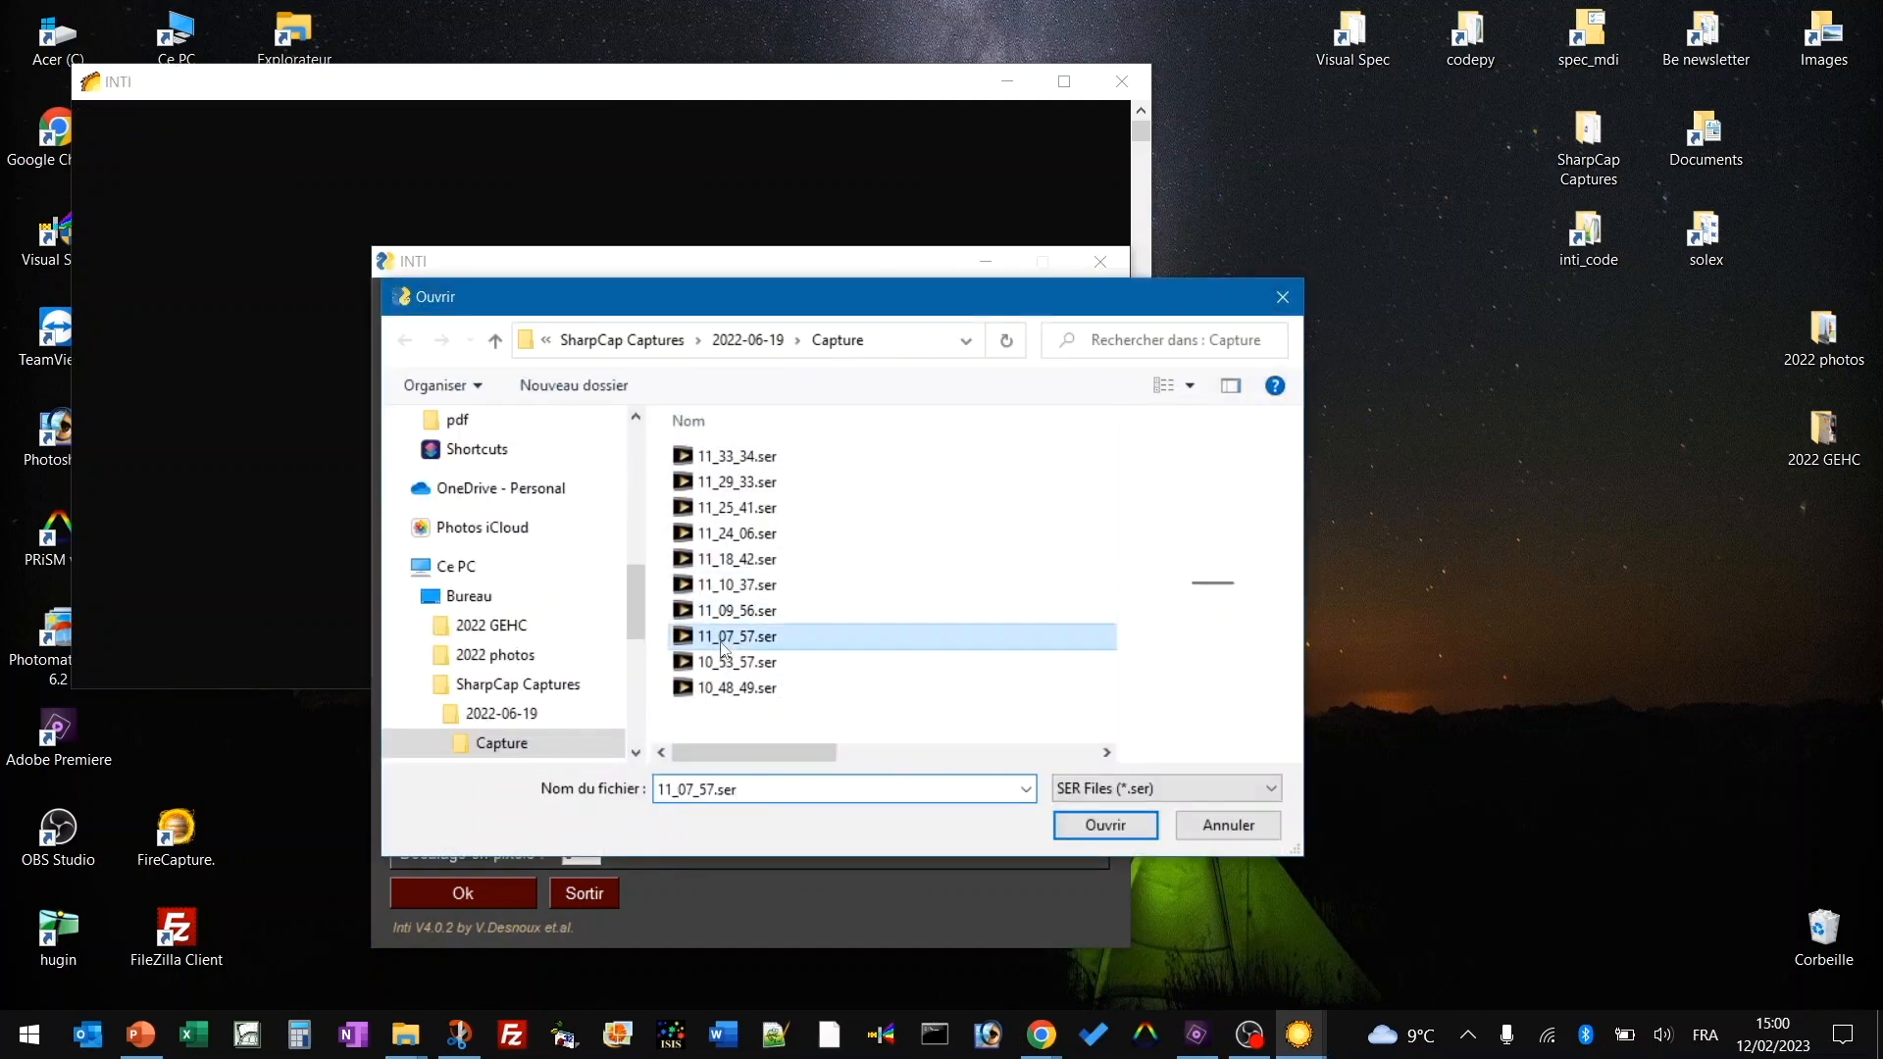
pyautogui.click(1081, 829)
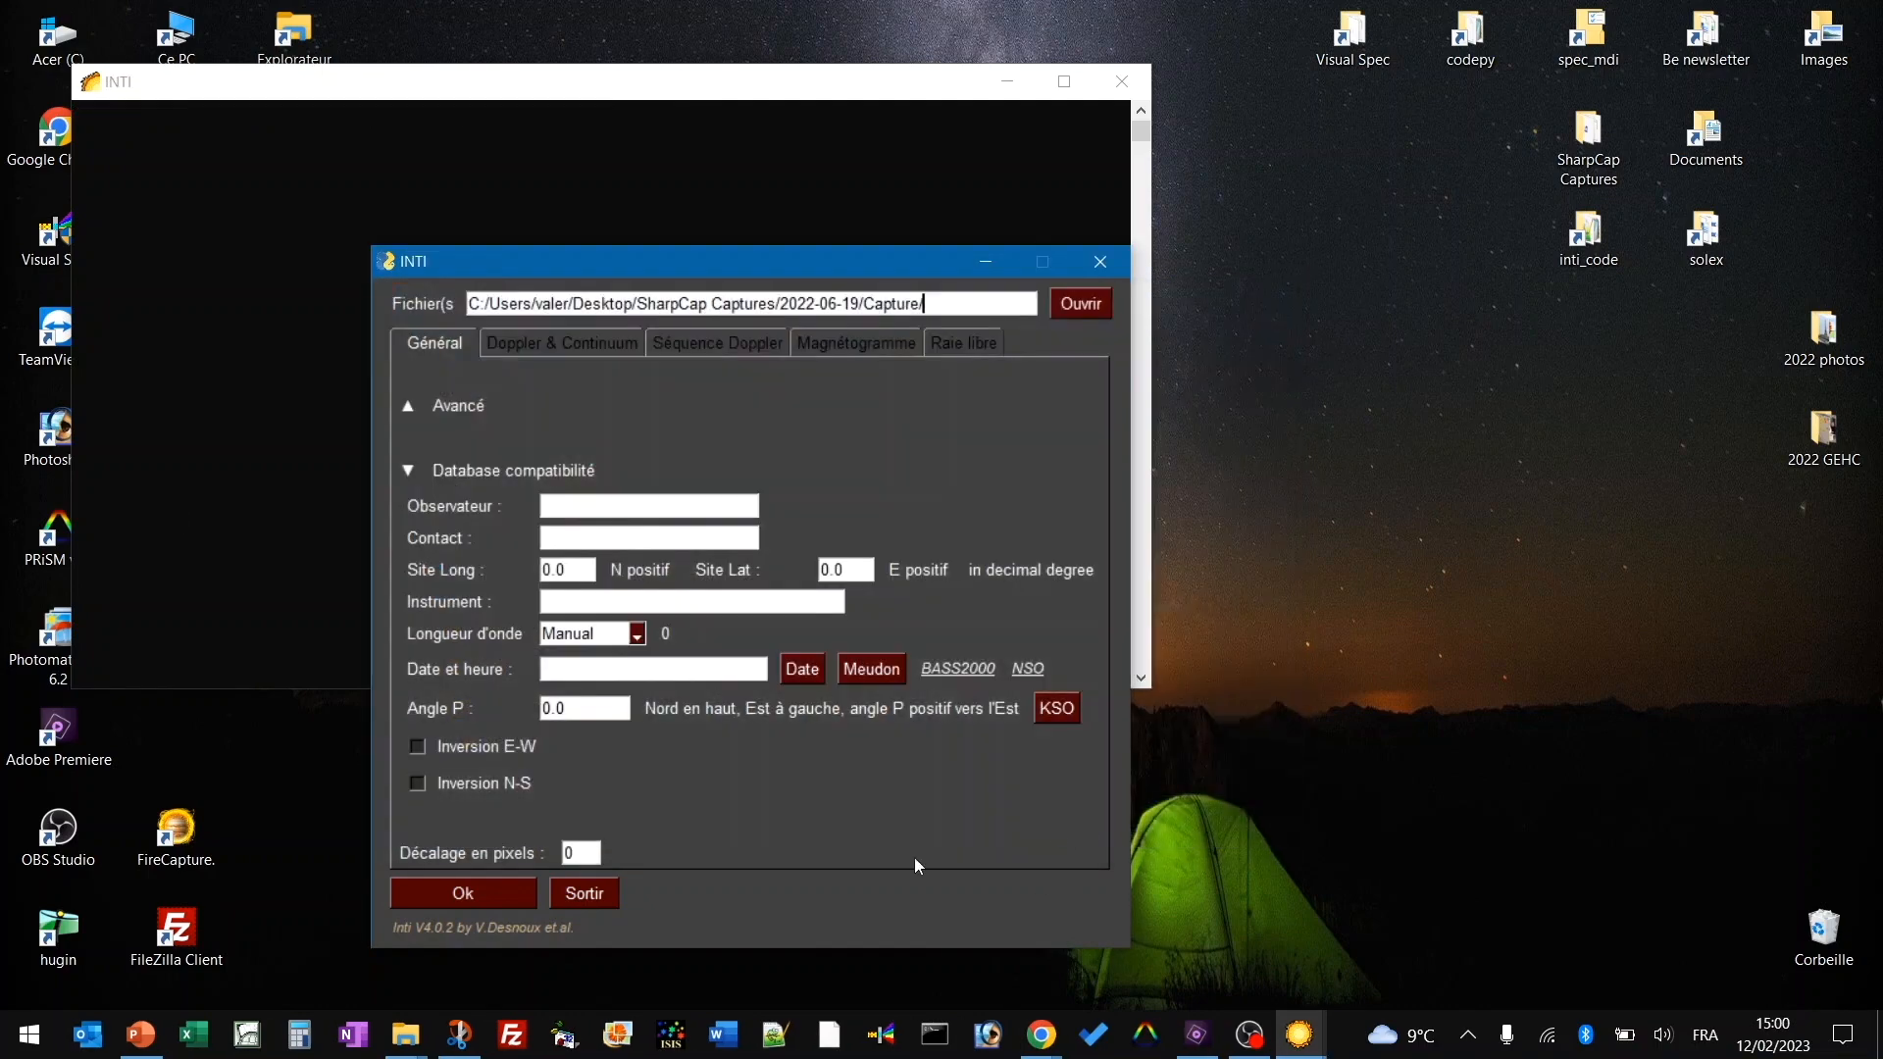
pyautogui.click(469, 897)
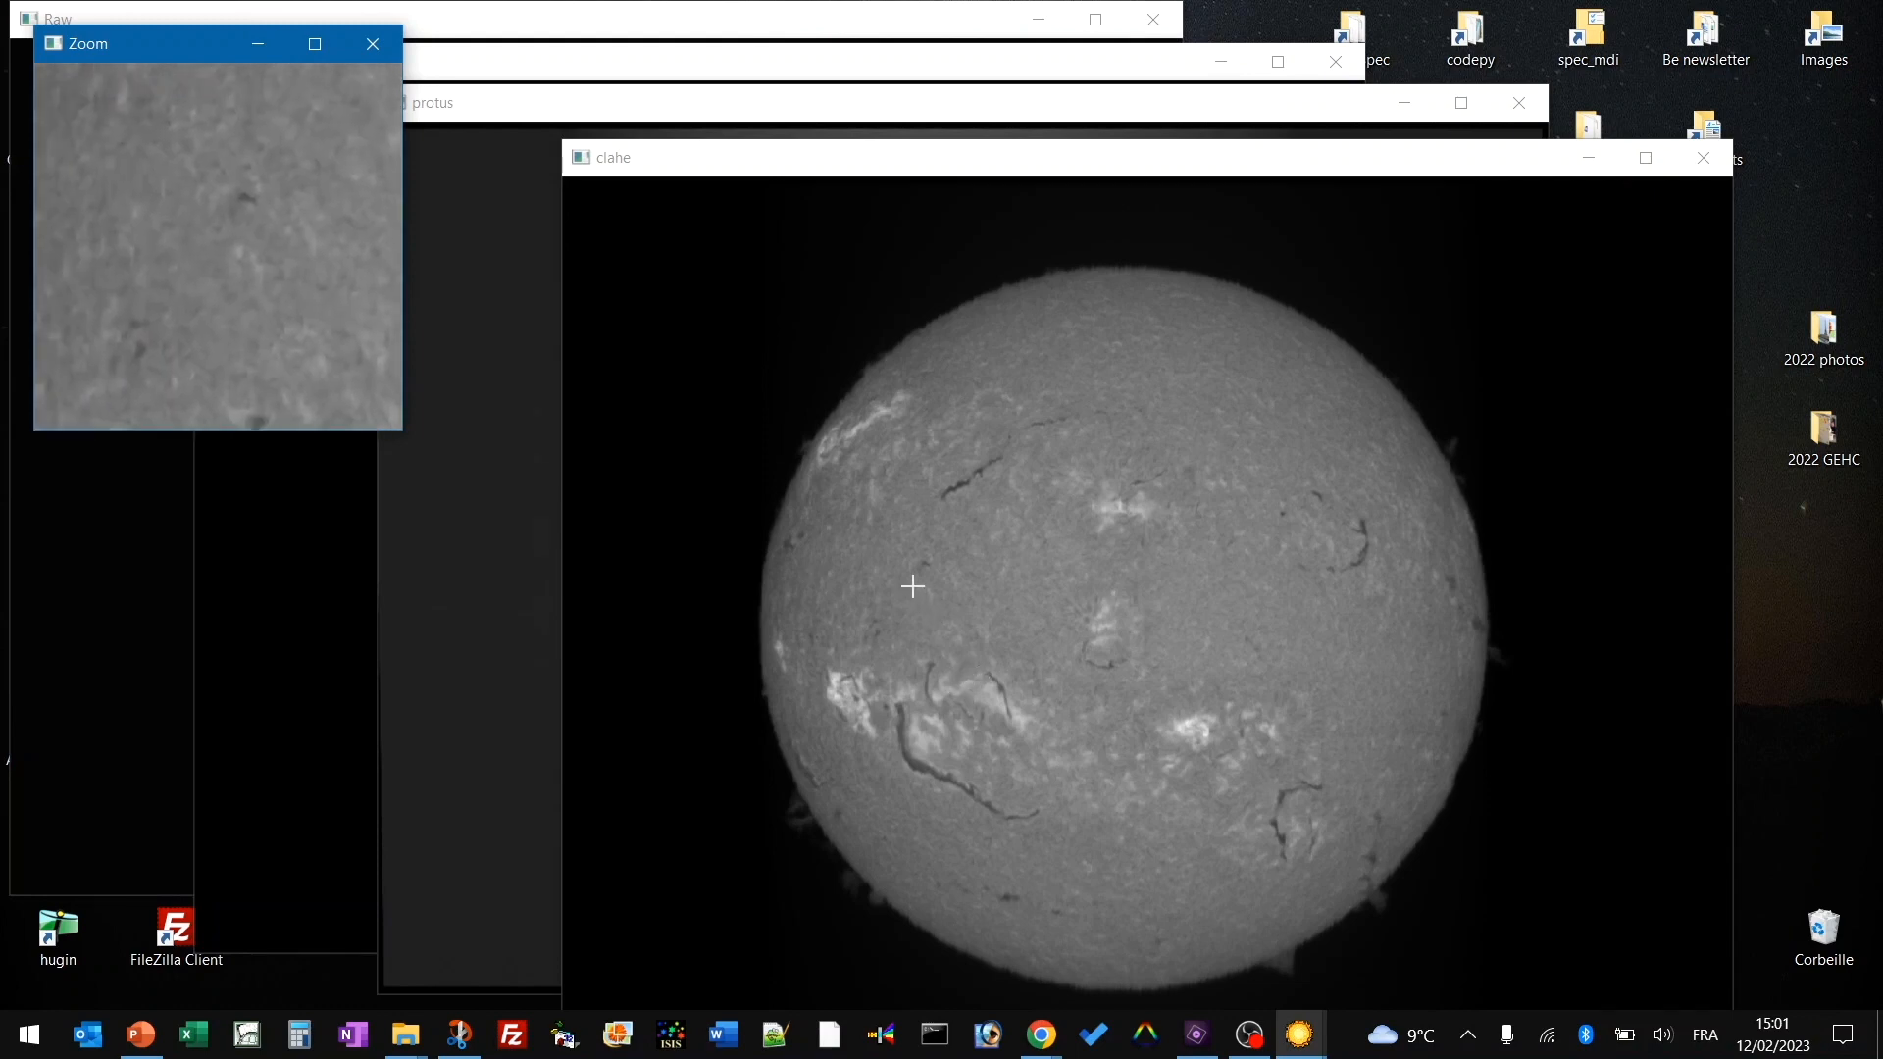
pyautogui.press('Escape')
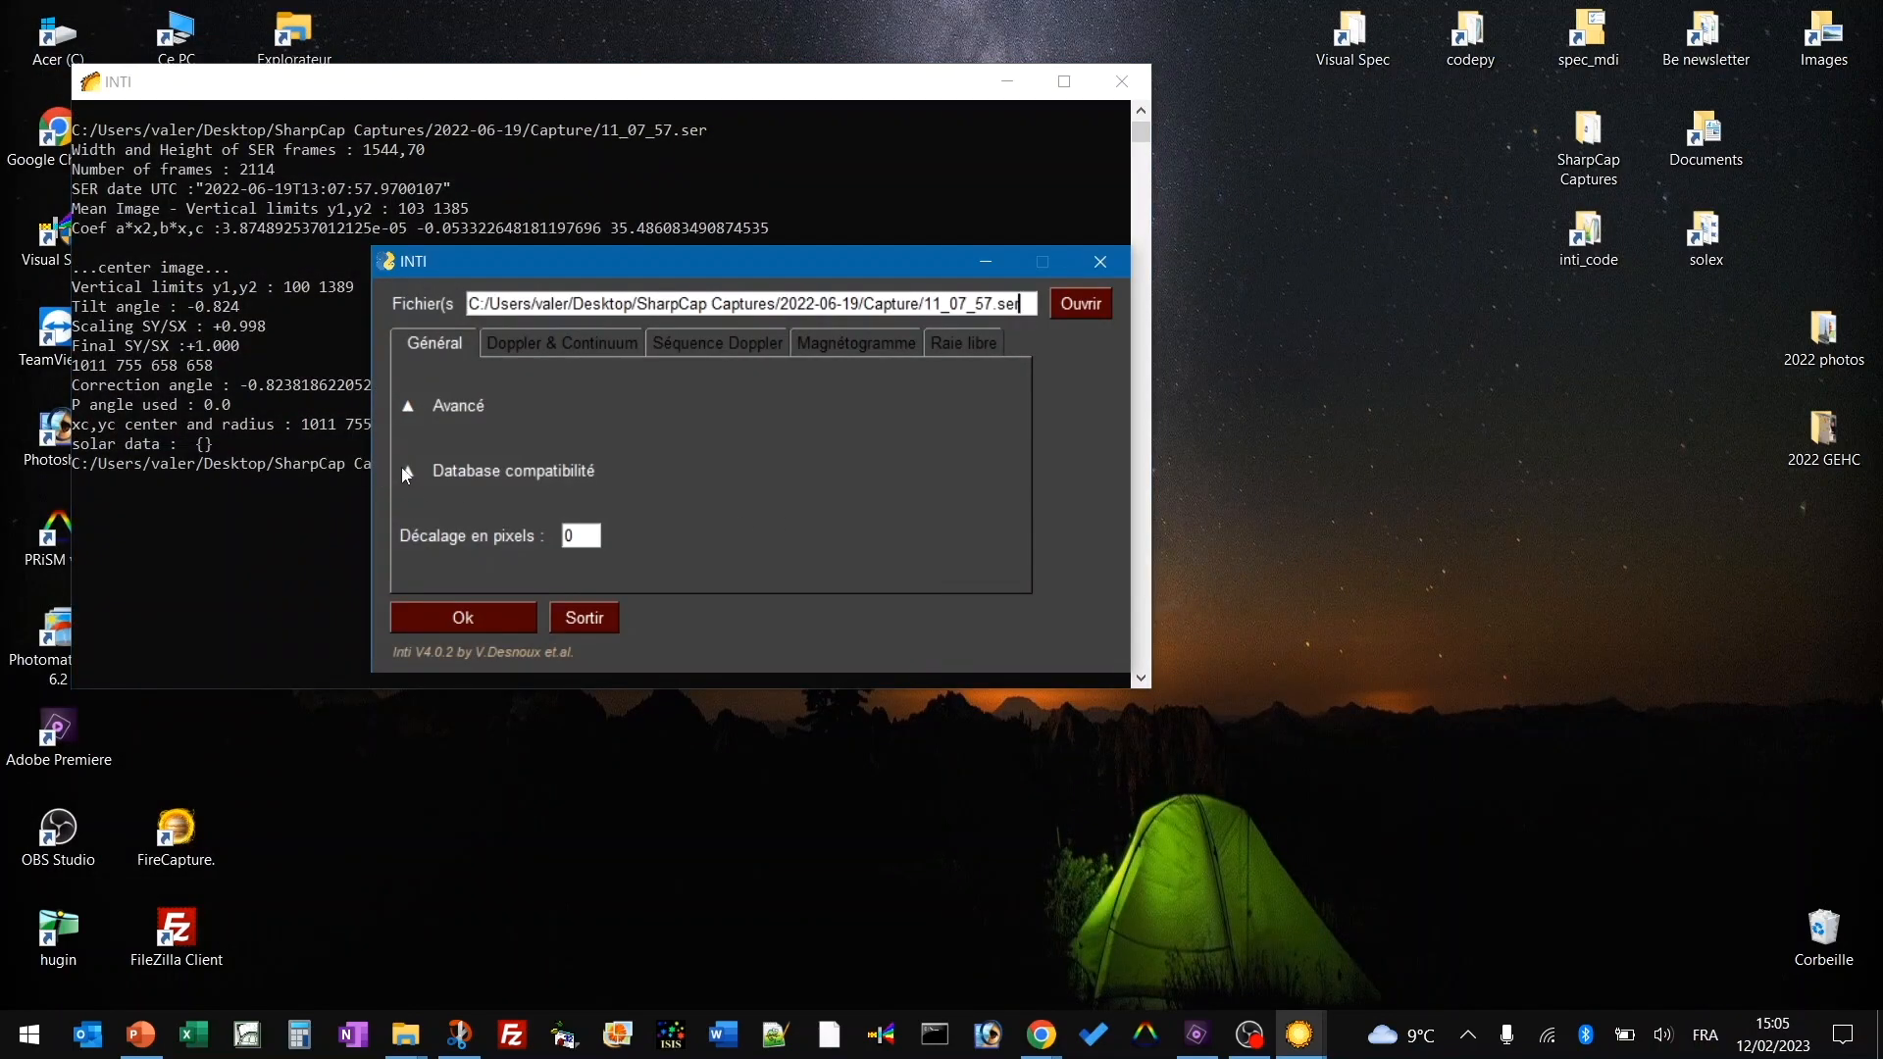
# Re-expand 'Database compatibilité' and fill 'Date et heure' with 2022-06-19T13:07:57.9700107 from the capture.
pyautogui.click(407, 472)
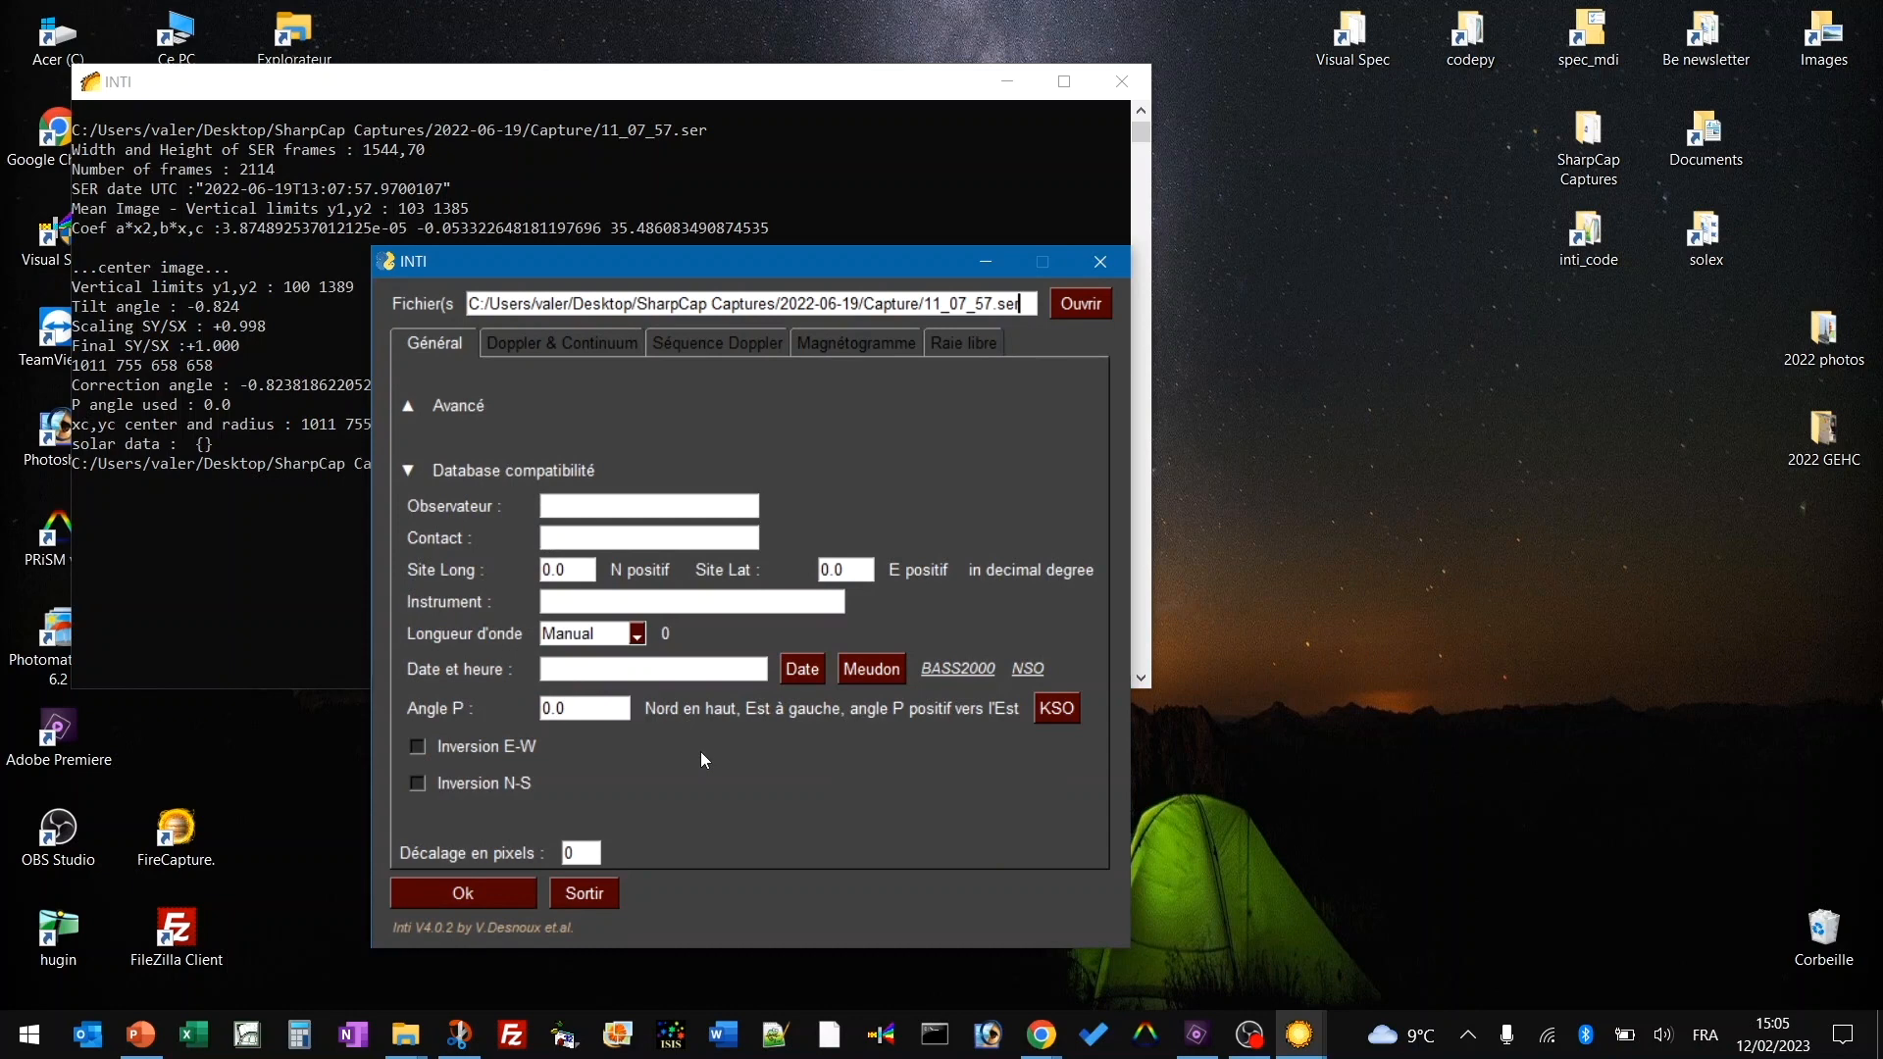
pyautogui.click(803, 671)
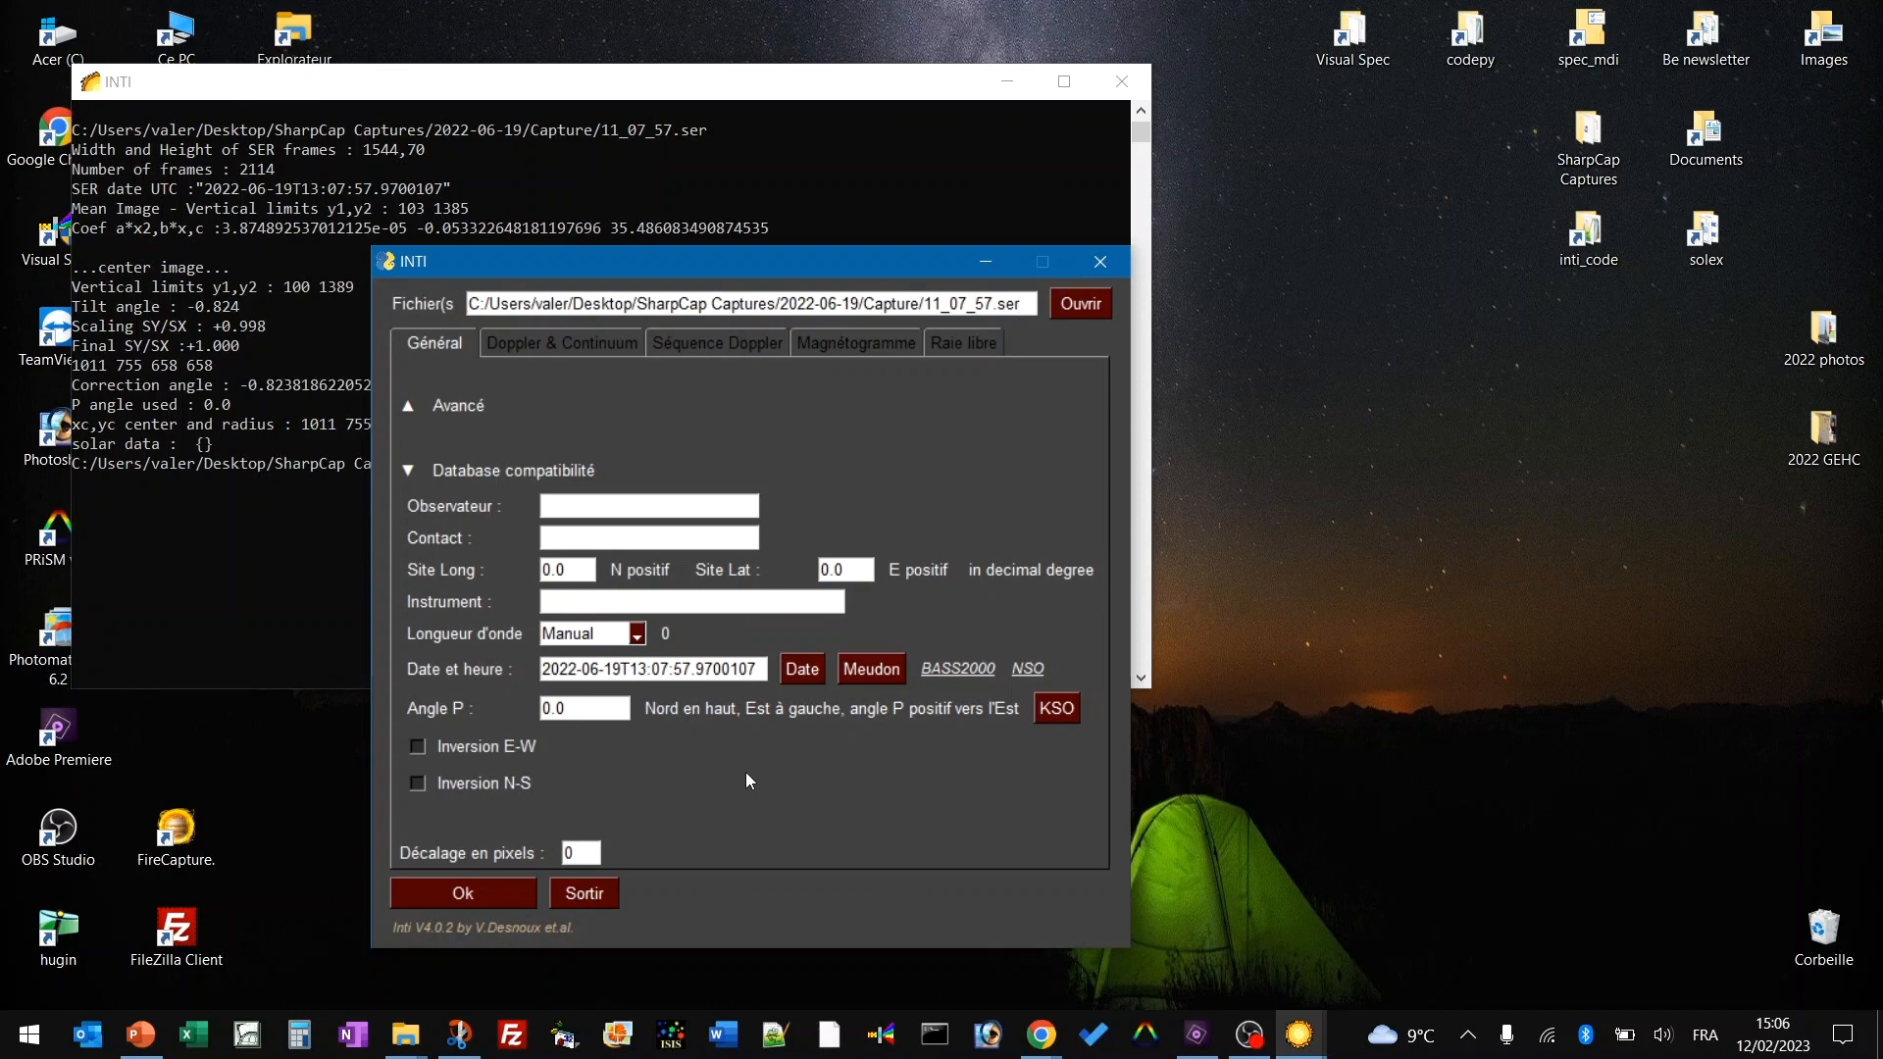
pyautogui.click(873, 670)
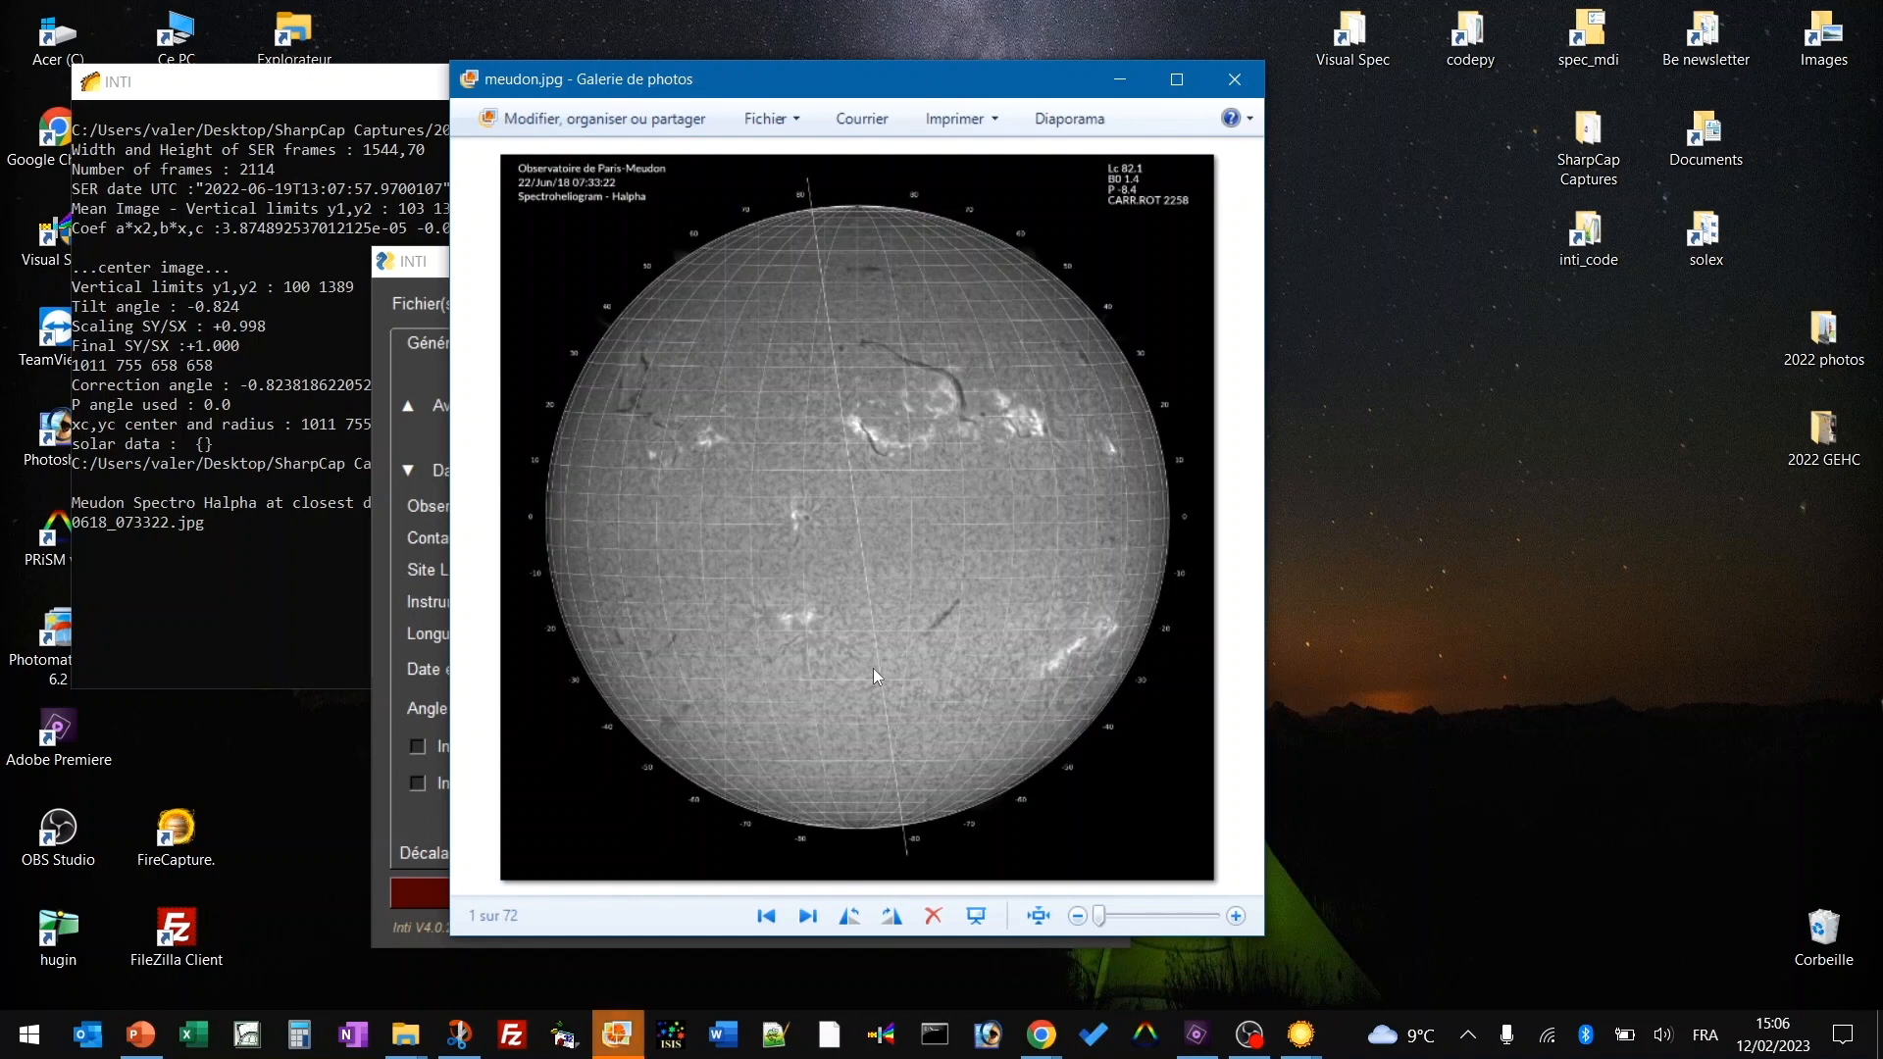
pyautogui.moveTo(738, 86); pyautogui.dragTo(1387, 82)
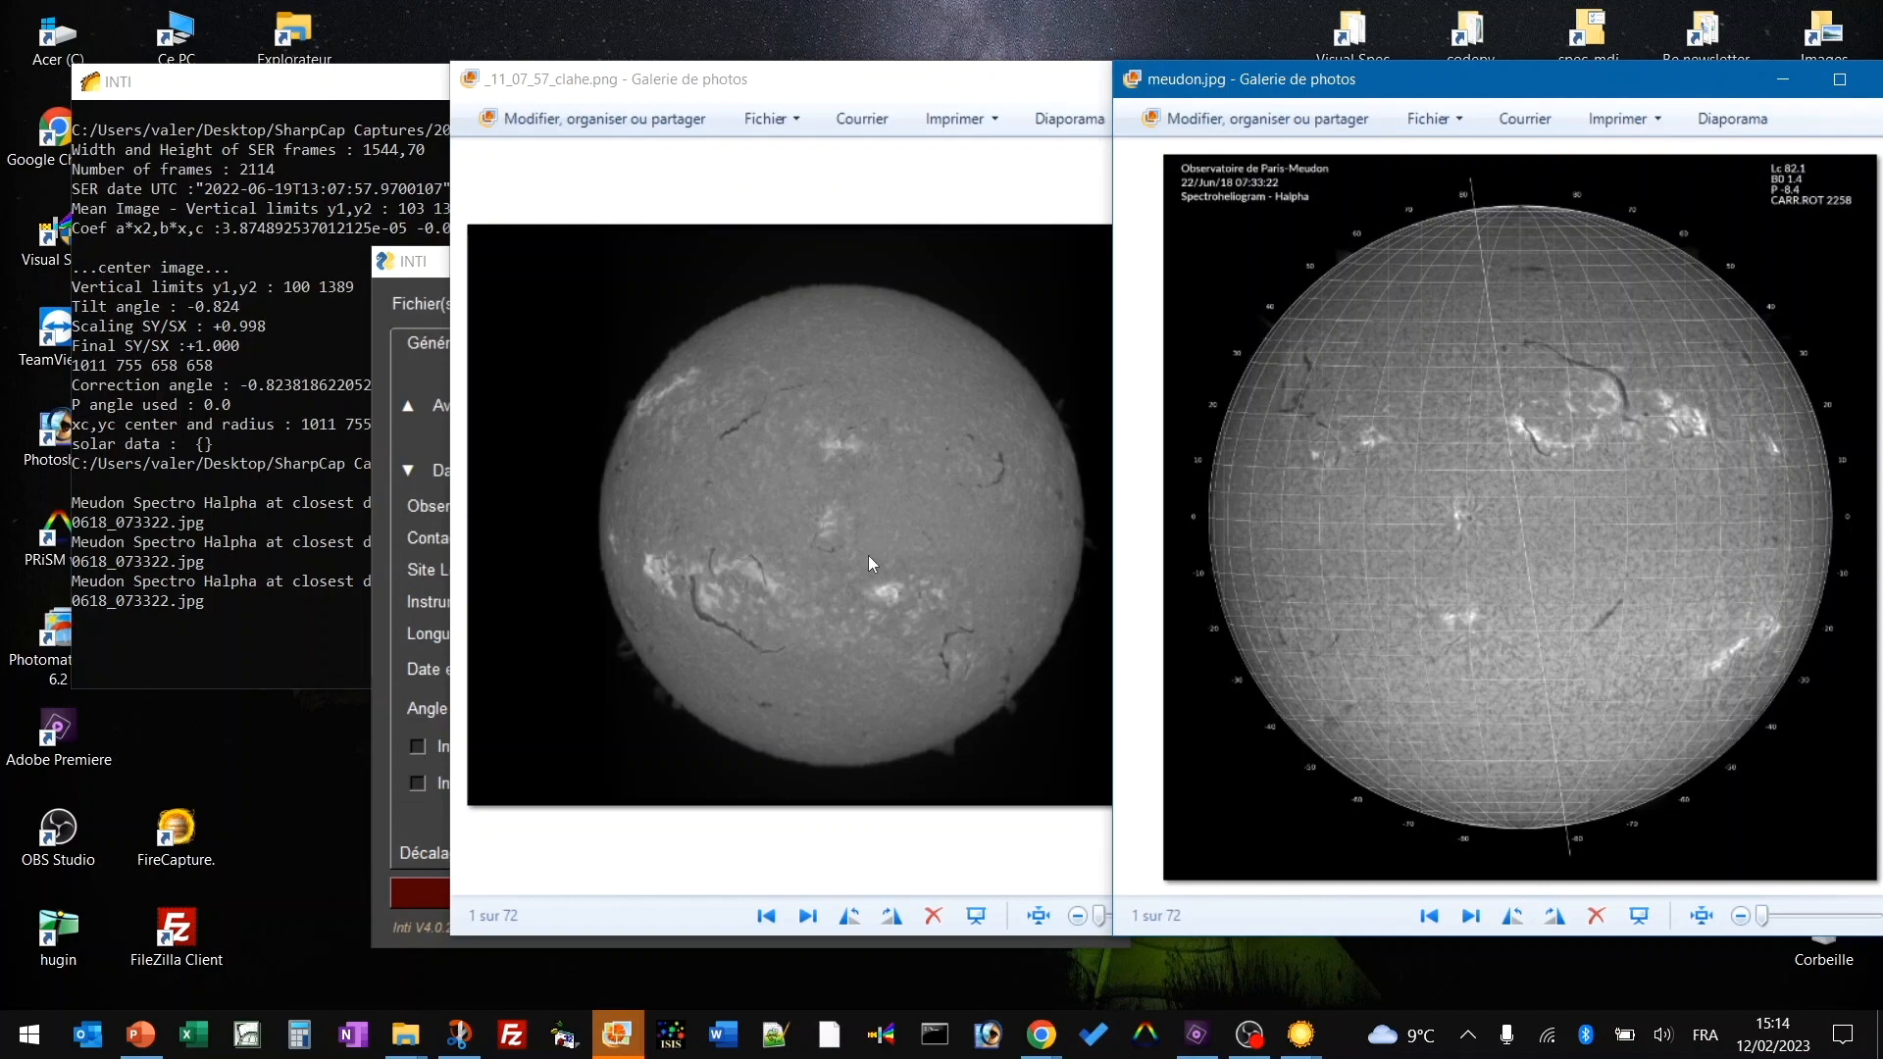
pyautogui.moveTo(1418, 78); pyautogui.dragTo(1169, 108)
pyautogui.click(1652, 110)
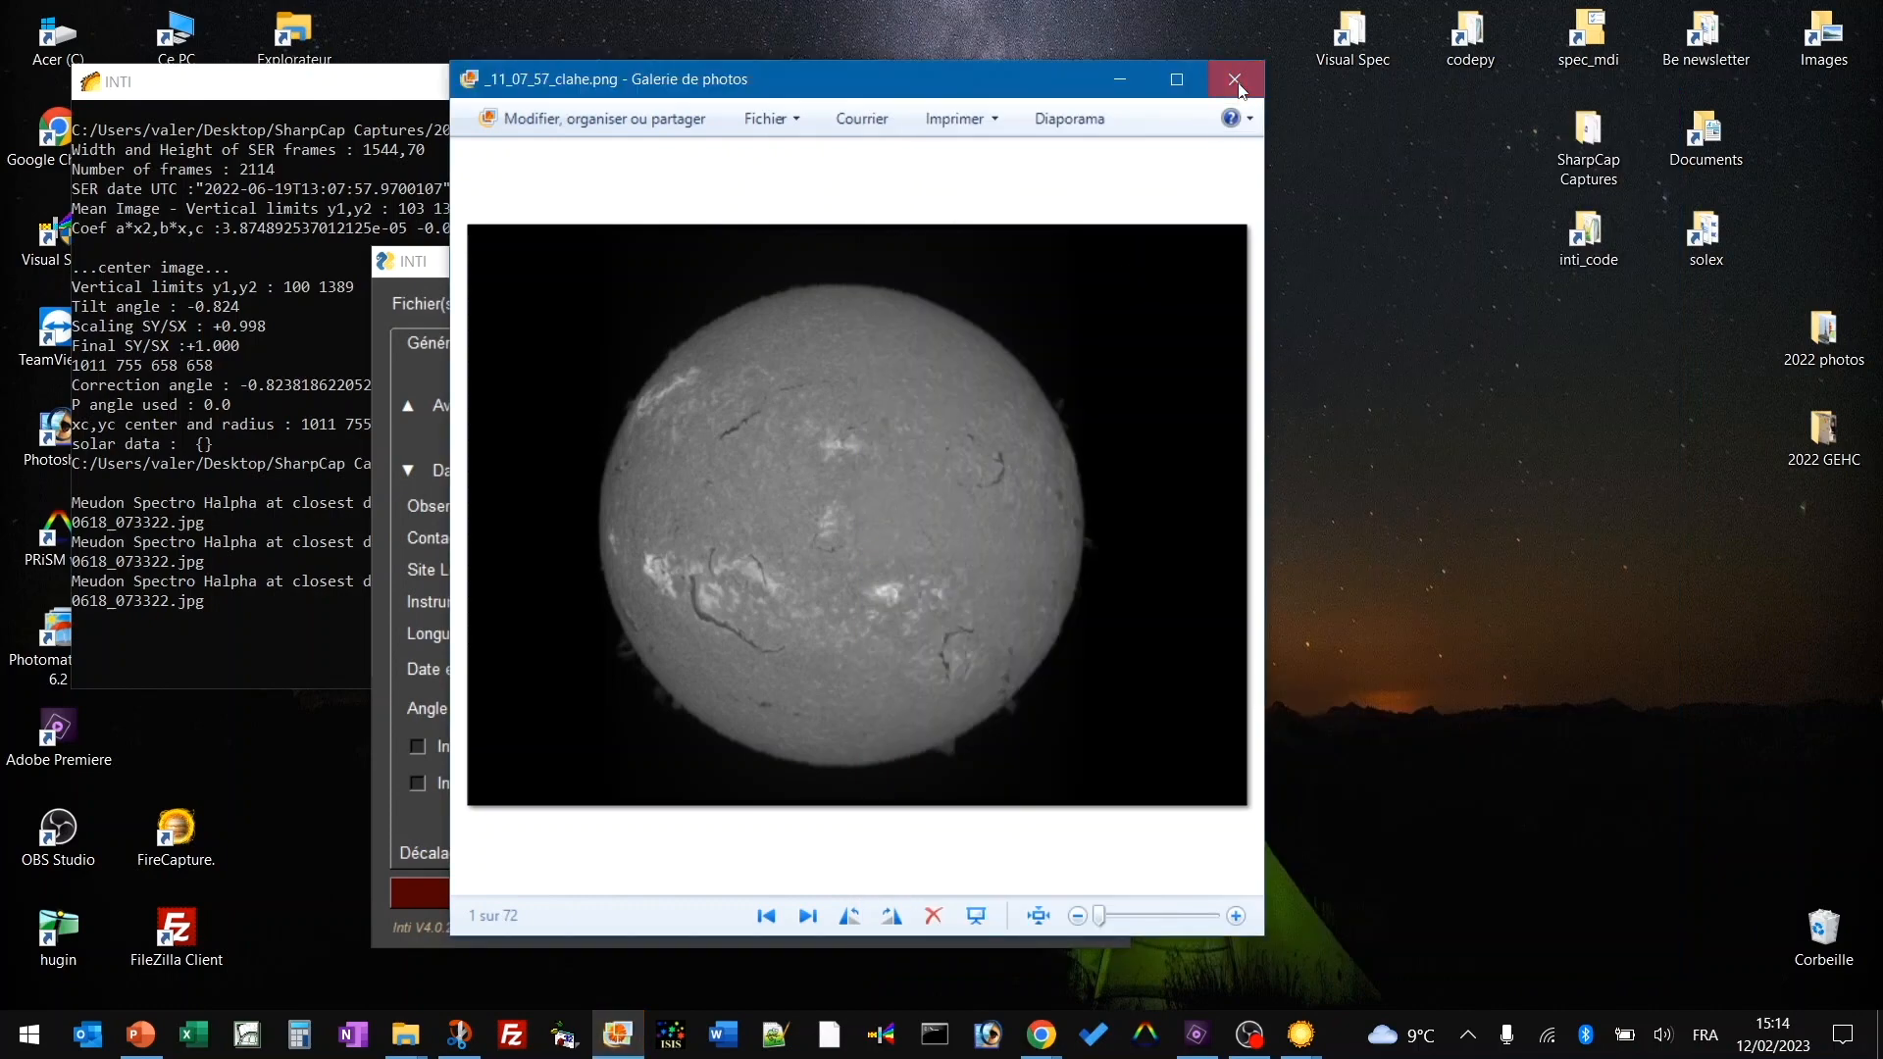
pyautogui.click(1235, 80)
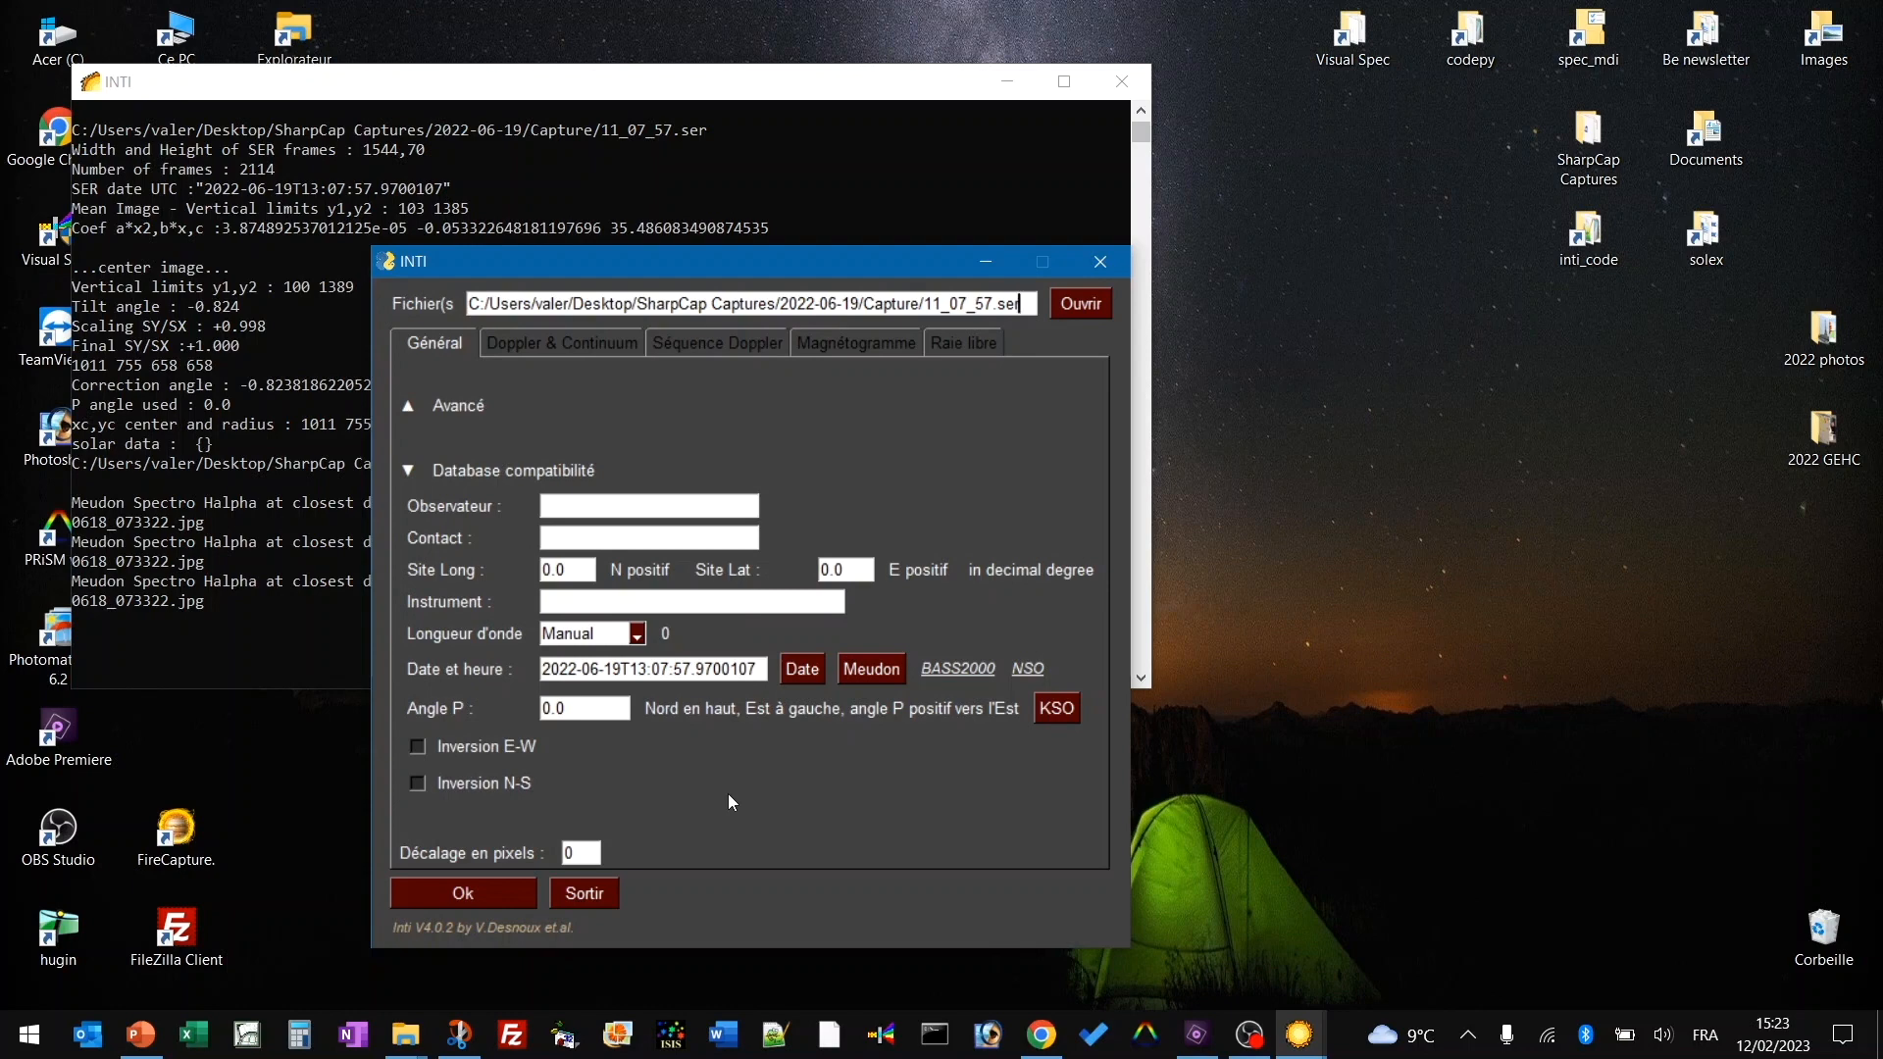
pyautogui.click(956, 669)
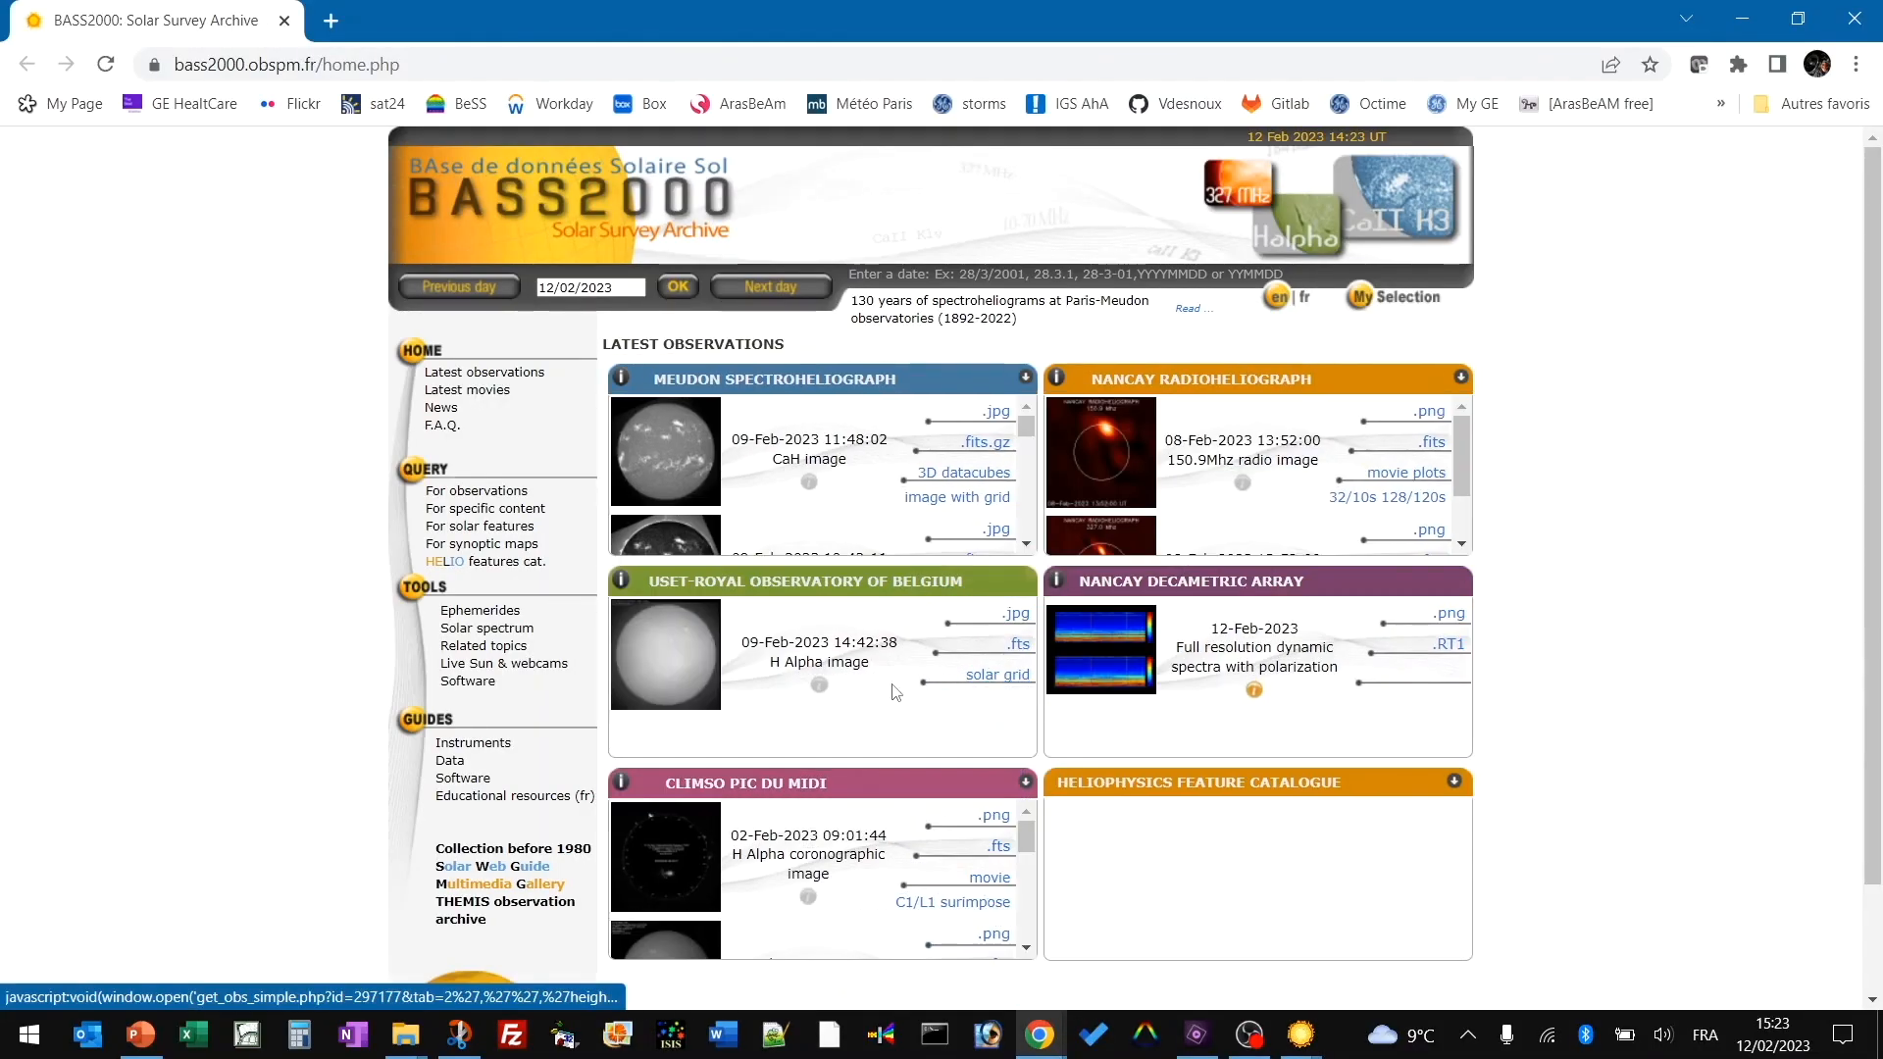
pyautogui.scroll(-2, 865, 680)
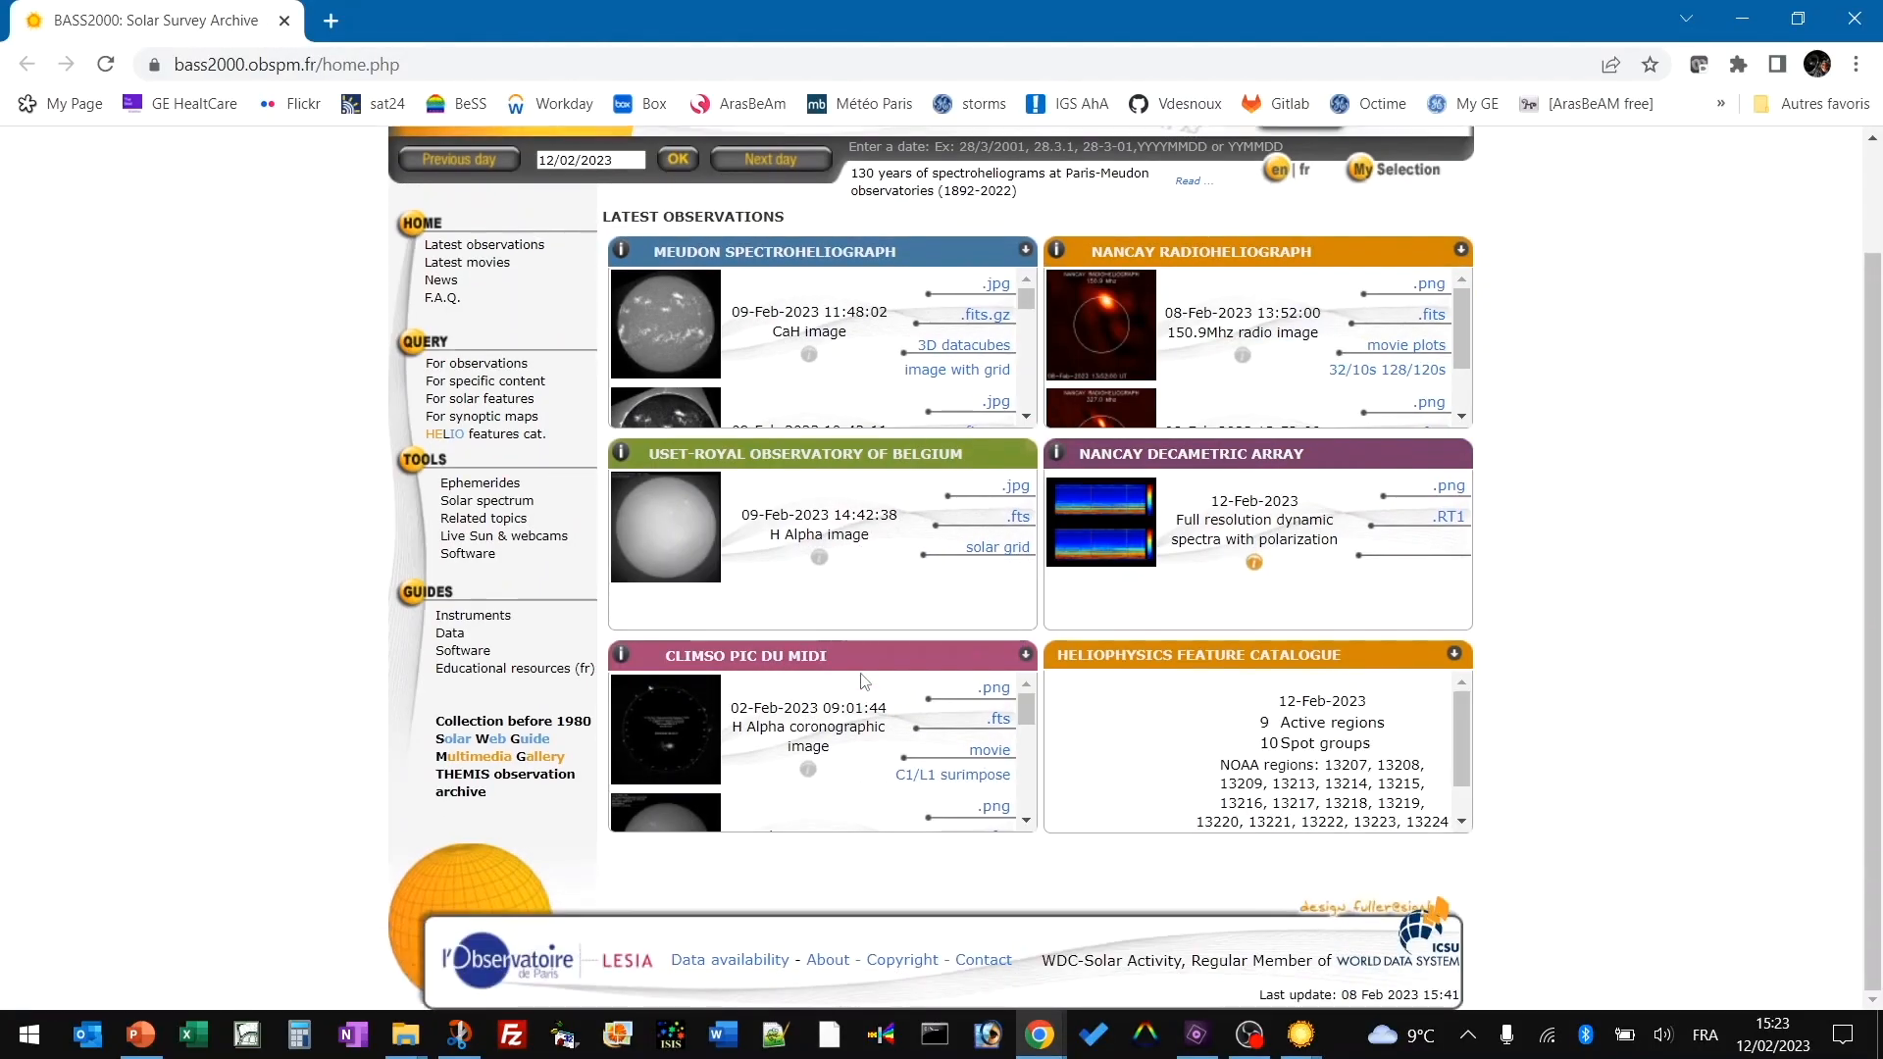
pyautogui.click(1856, 20)
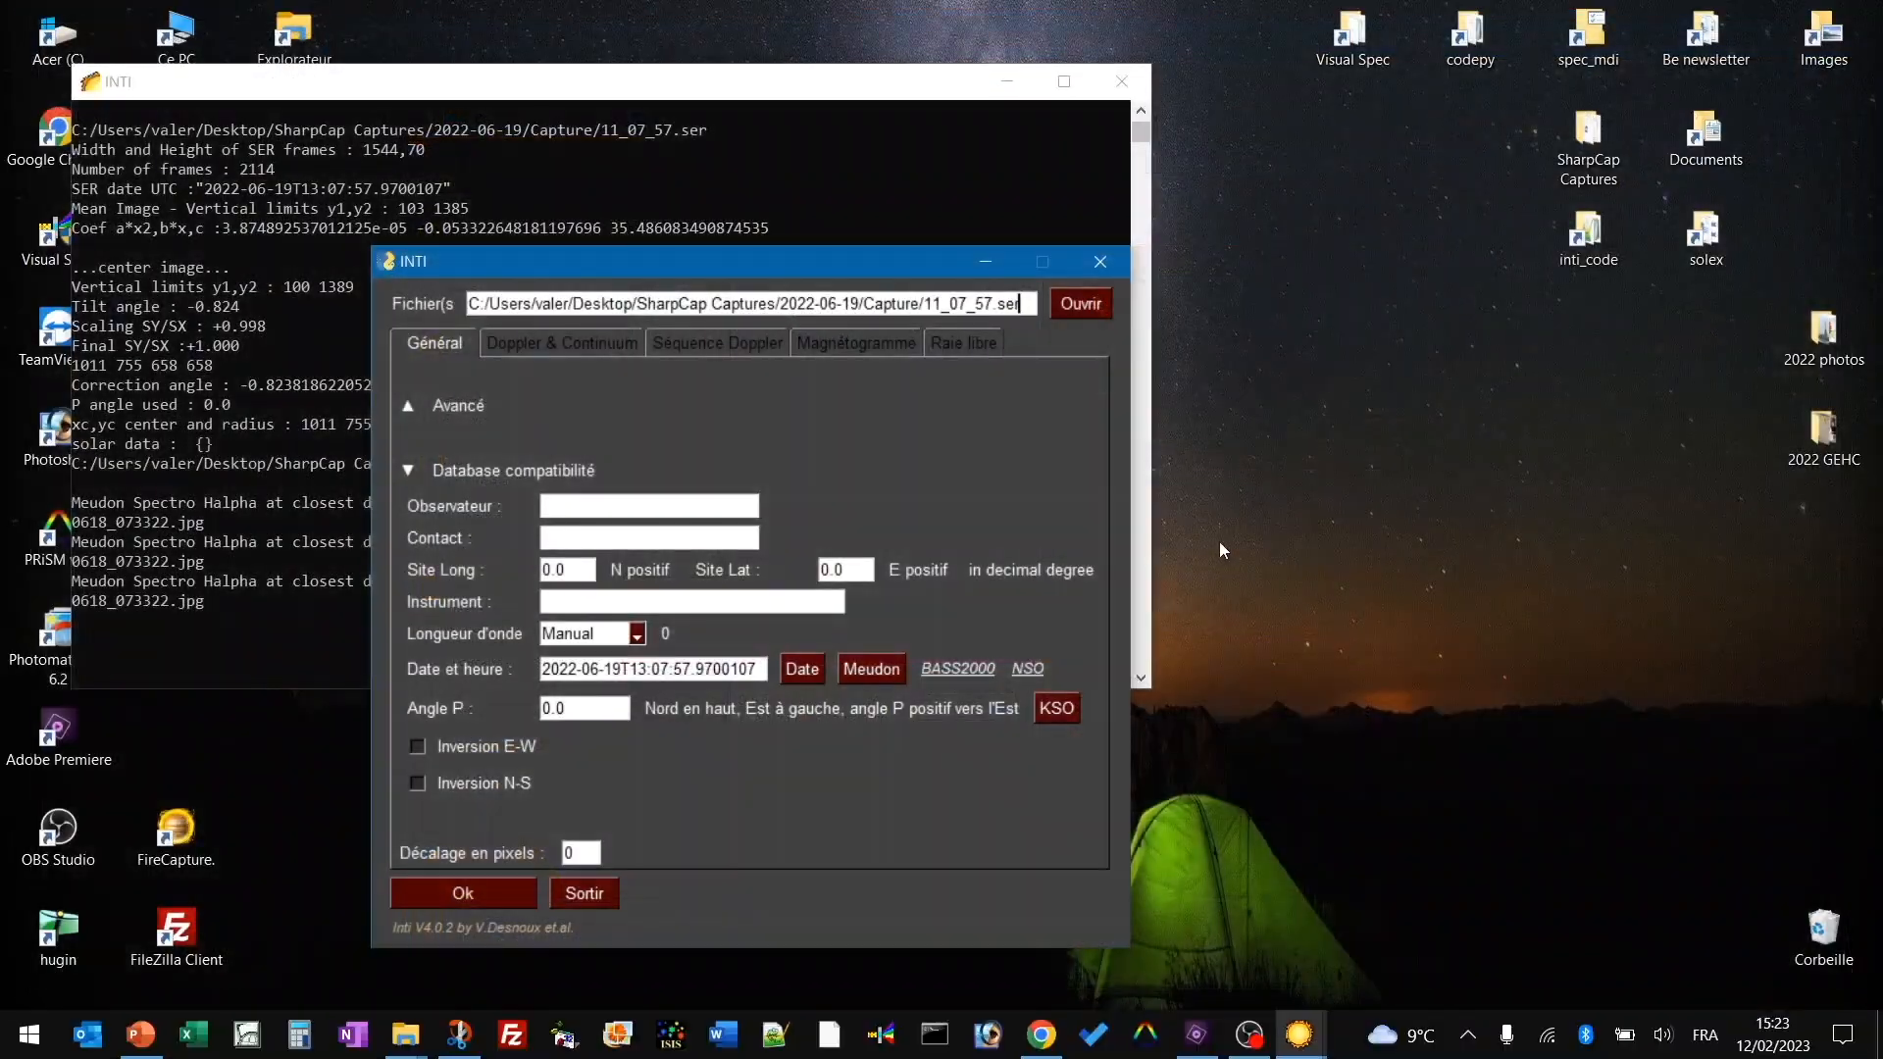
pyautogui.click(1024, 668)
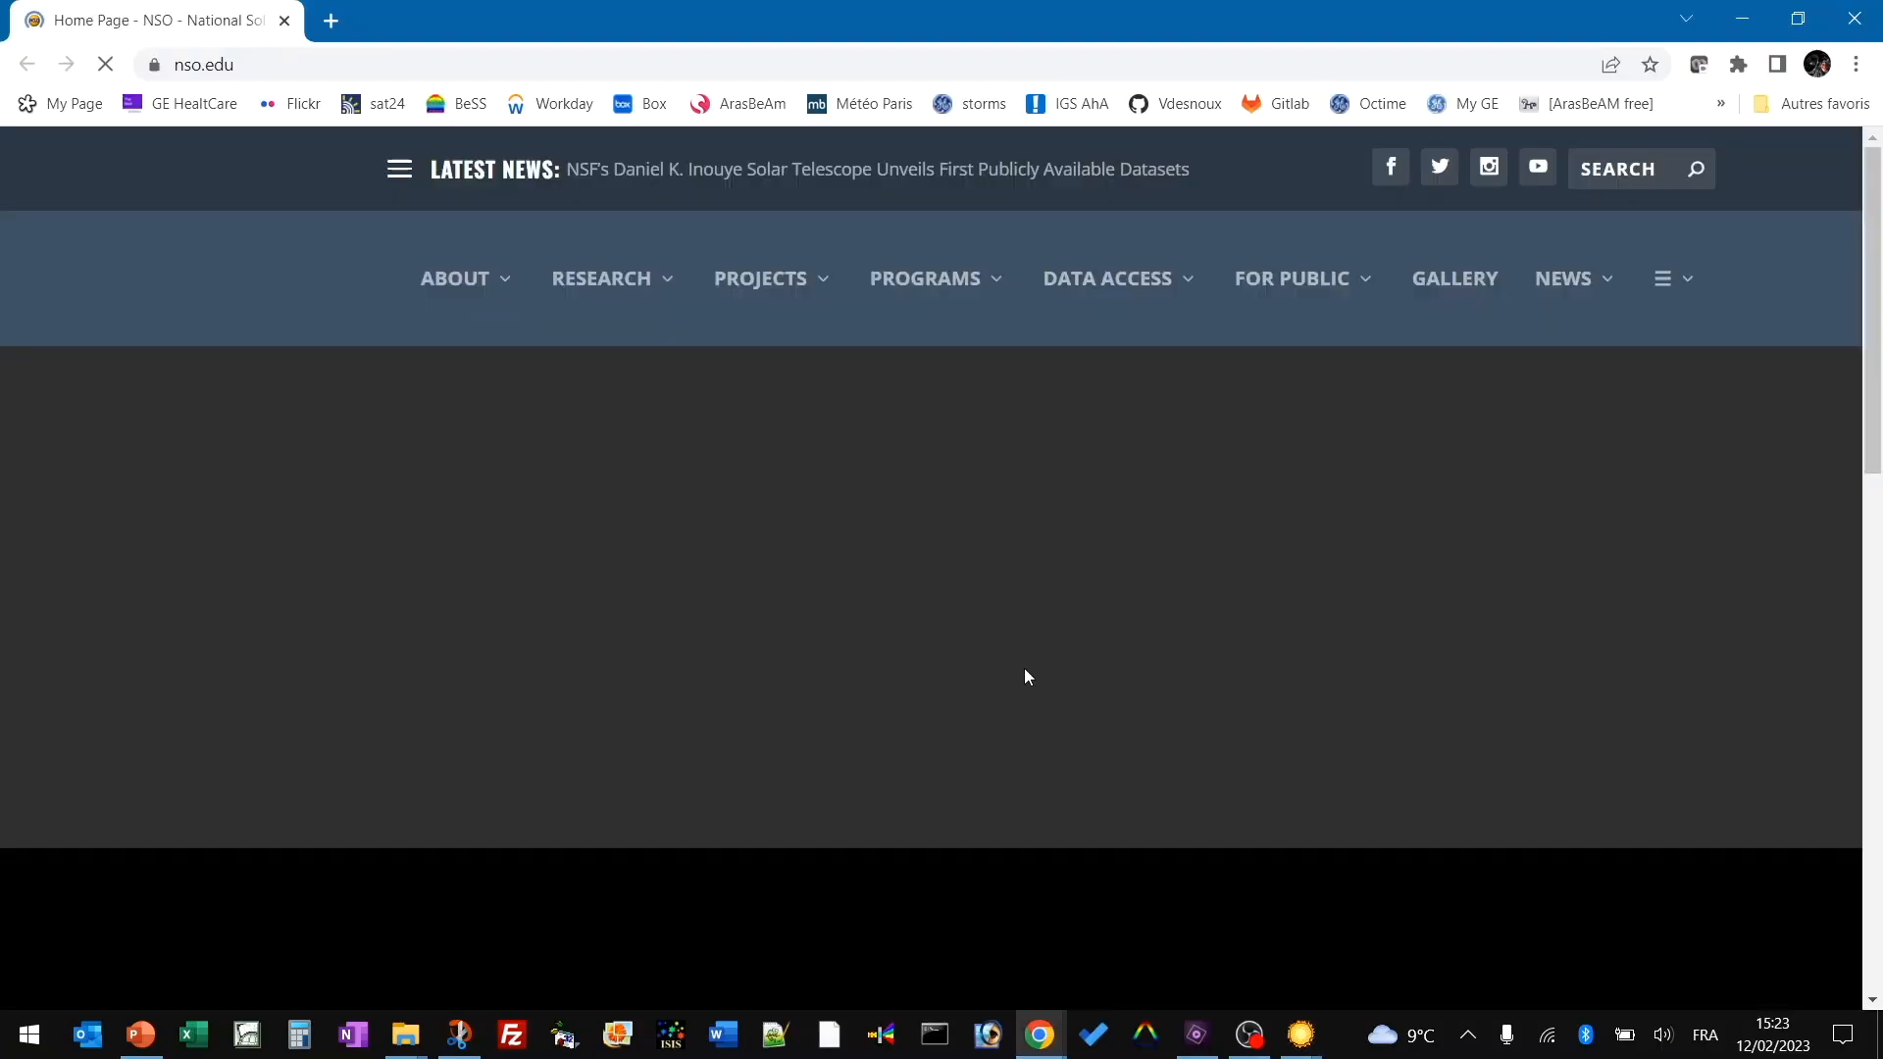
pyautogui.scroll(-5, 1030, 672)
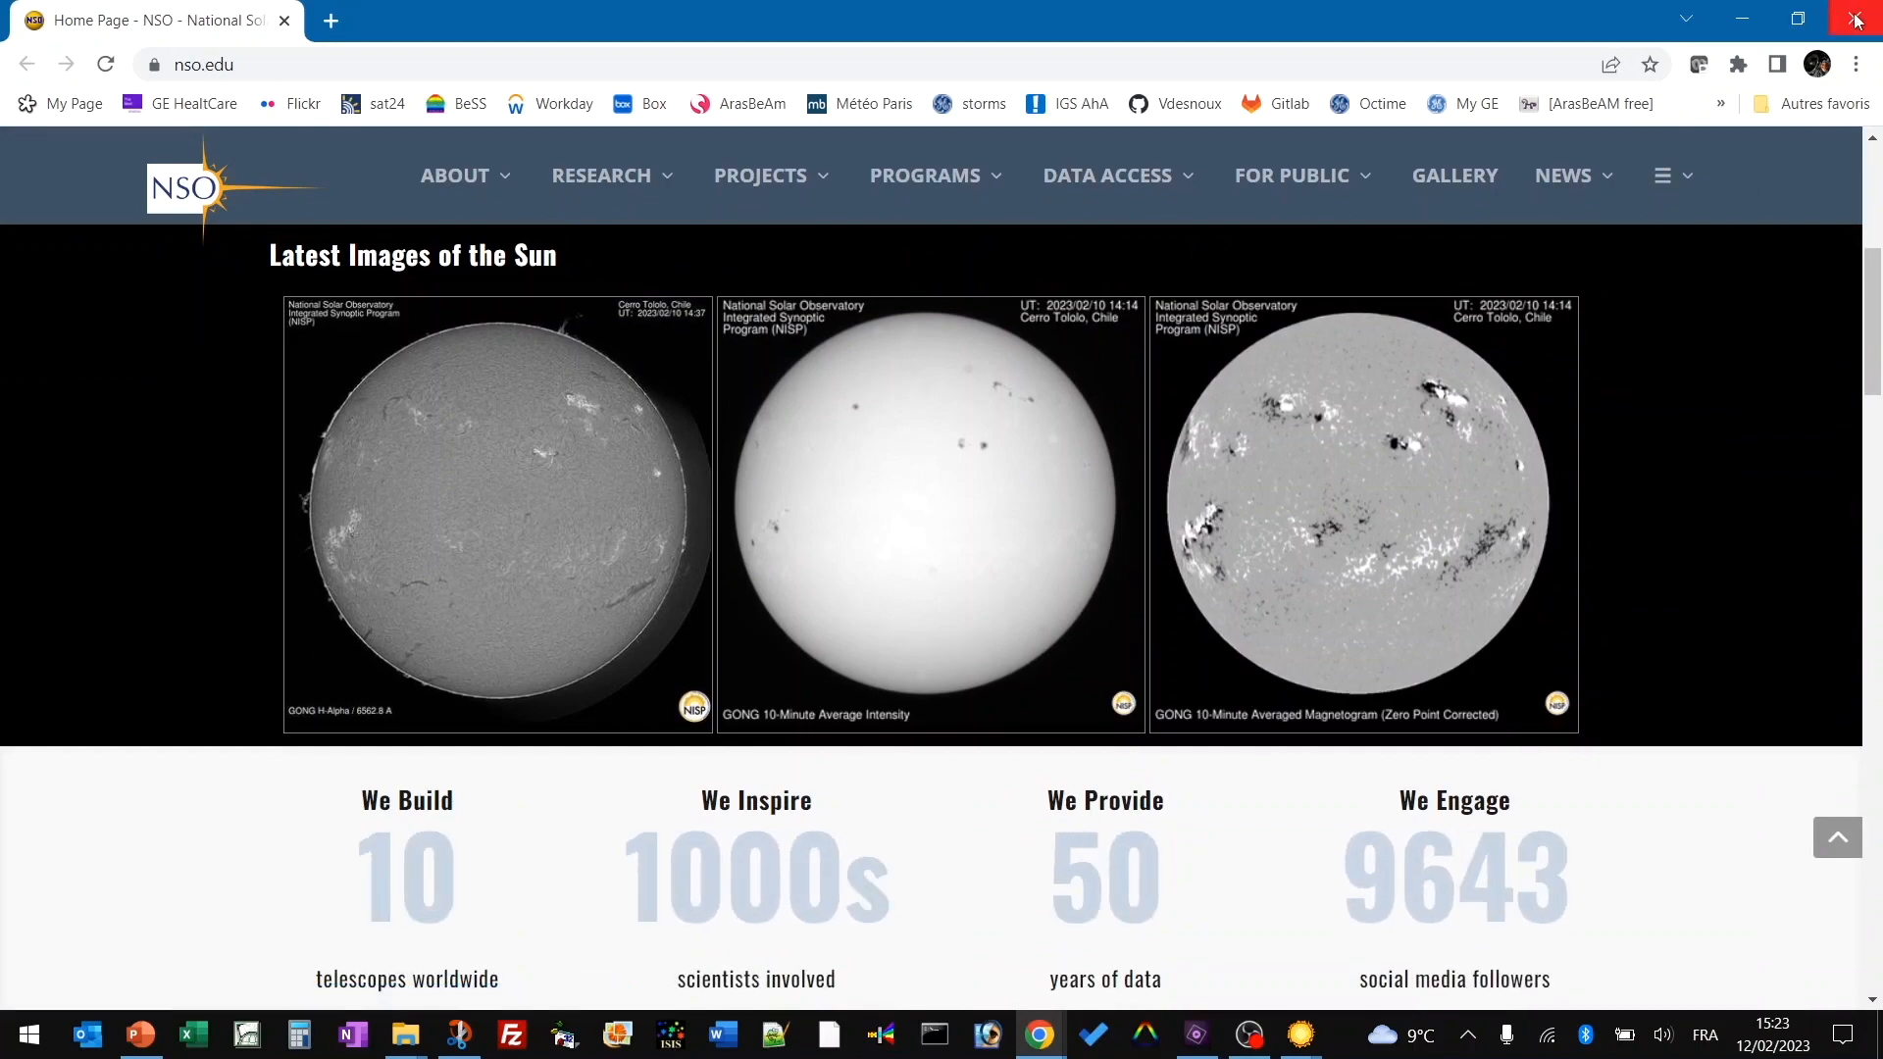
pyautogui.click(1856, 20)
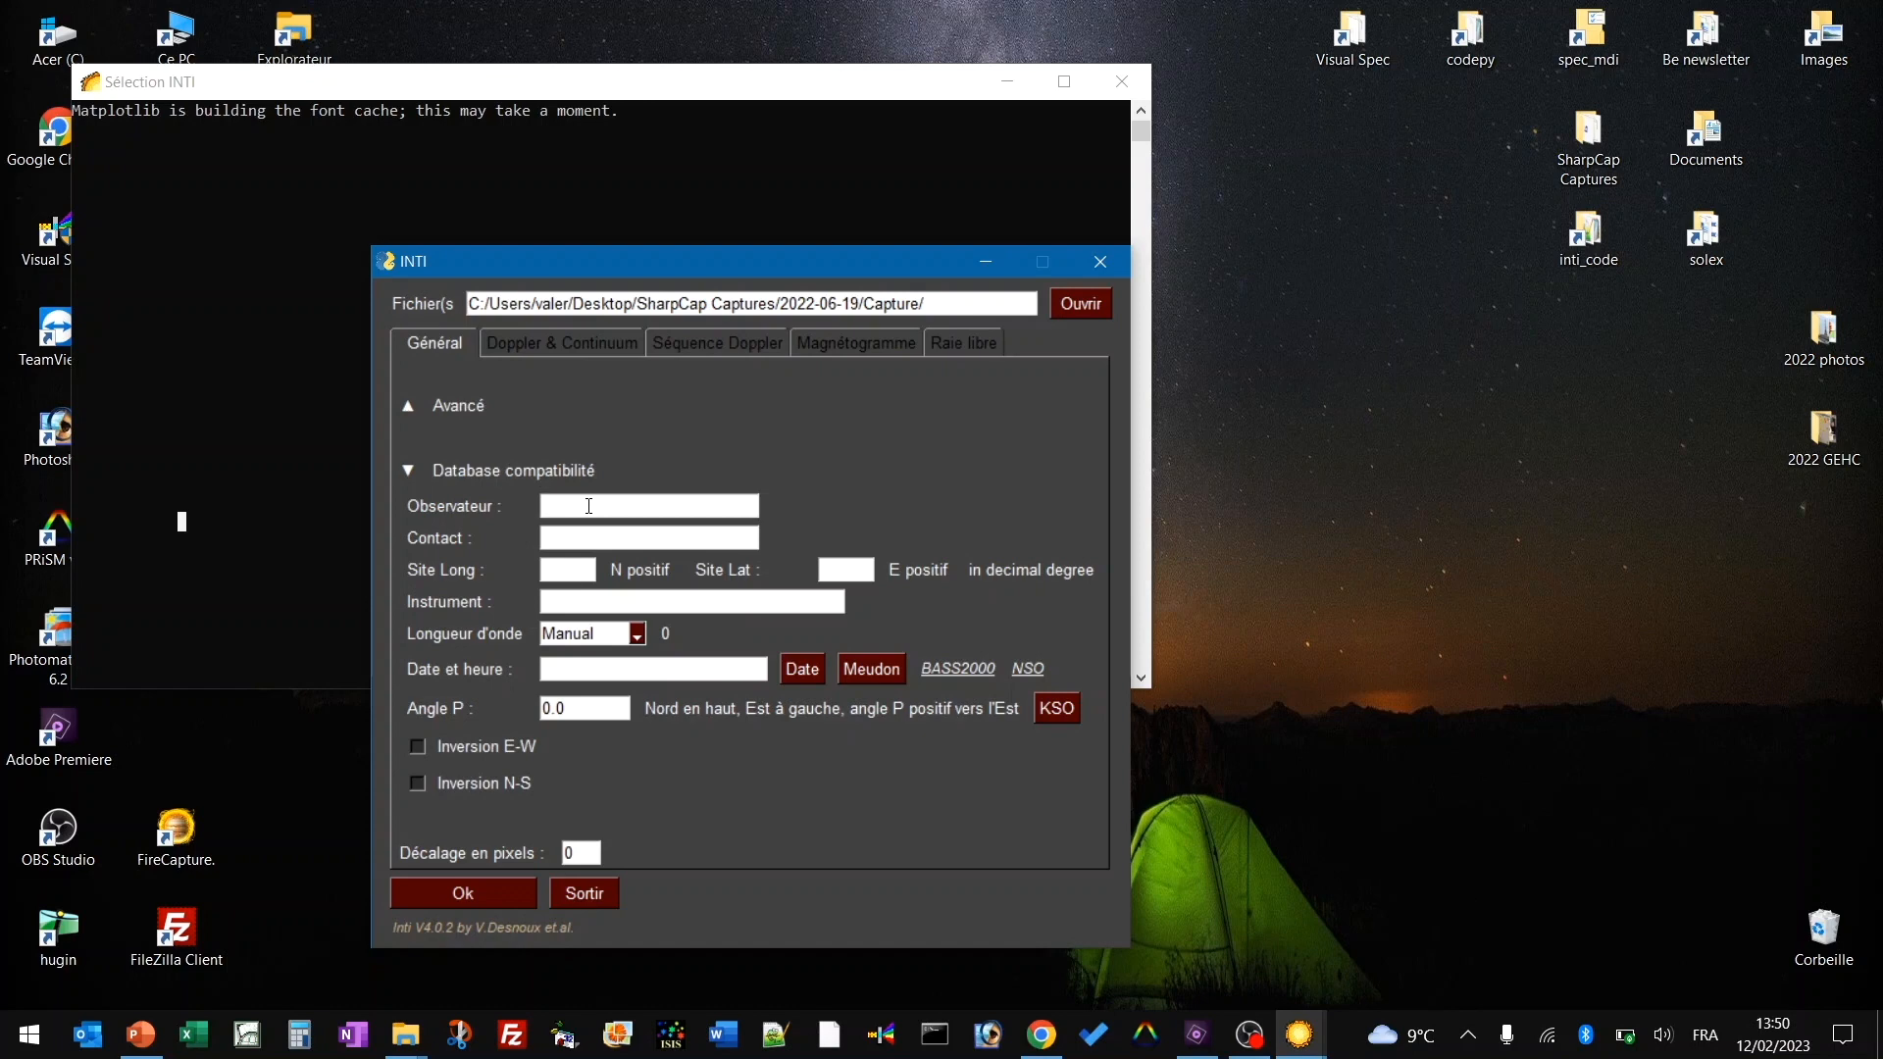
# Enter the observer's name and the contact e-mail address.
pyautogui.click(572, 540)
pyautogui.write('xx@xx')
# Set the site longitude to 2.29 and latitude to 48.85.
pyautogui.click(564, 569)
pyautogui.write('2.29')
pyautogui.click(855, 569)
pyautogui.write('48.85')
# Enter the instrument name SOLEX_ASI178_ND8_72ED.
pyautogui.click(552, 604)
pyautogui.write('SOLEX_')
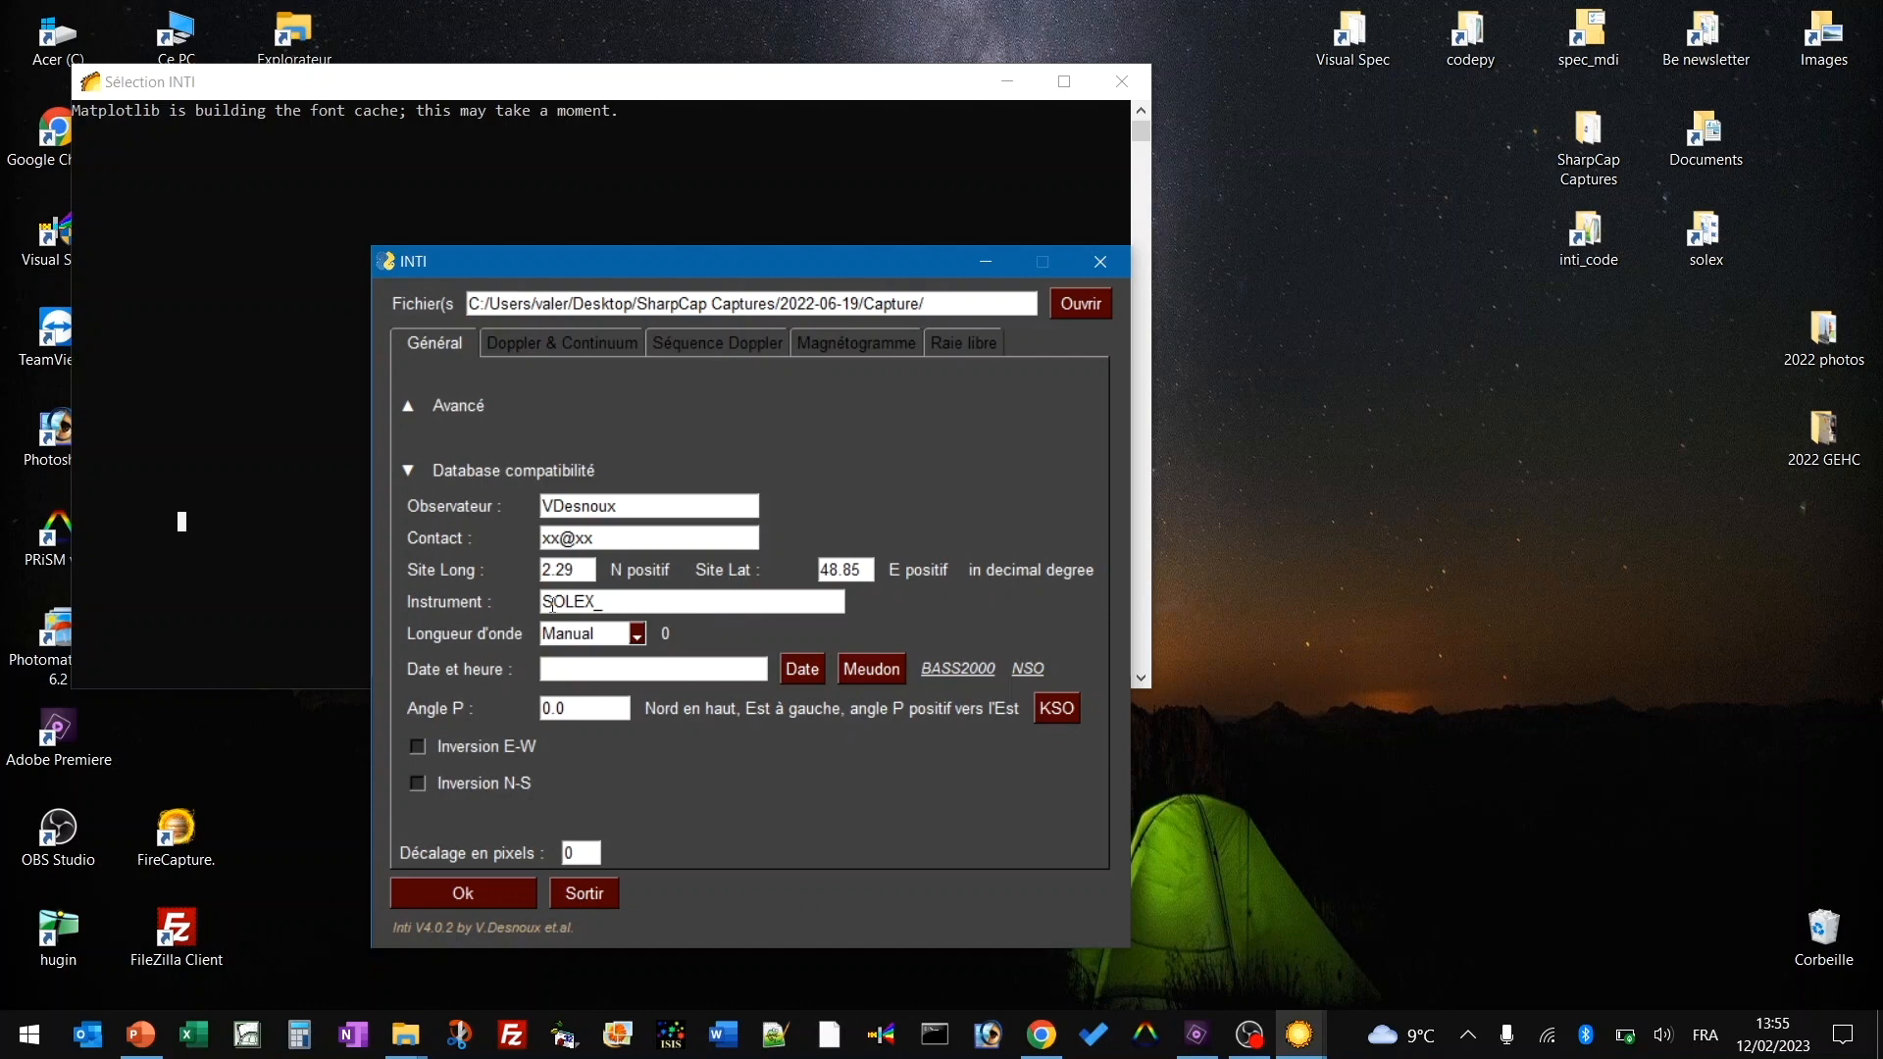
pyautogui.write('ASI178_ND8_72ED')
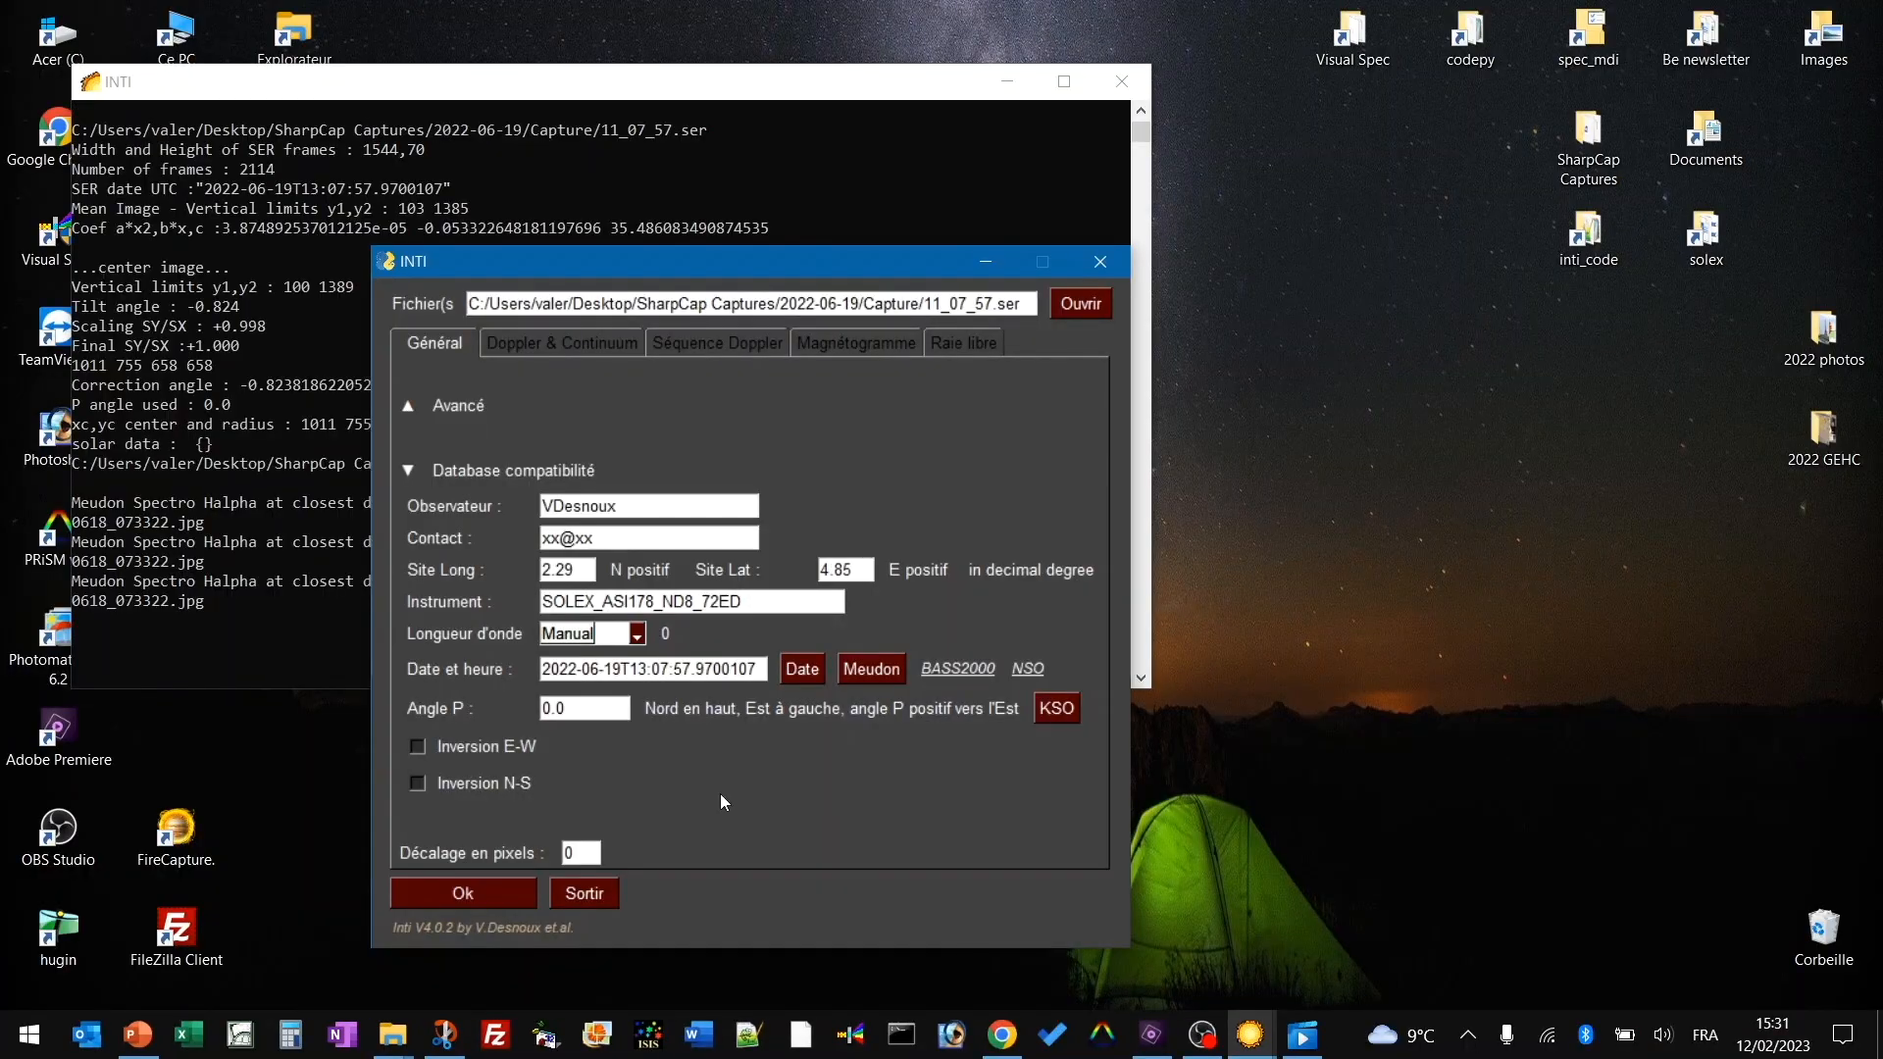
# Choose Ha (6562.762) wavelength, enable E-W and N-S inversion, and view the Geo_soleil.jpg diagram.
pyautogui.click(637, 633)
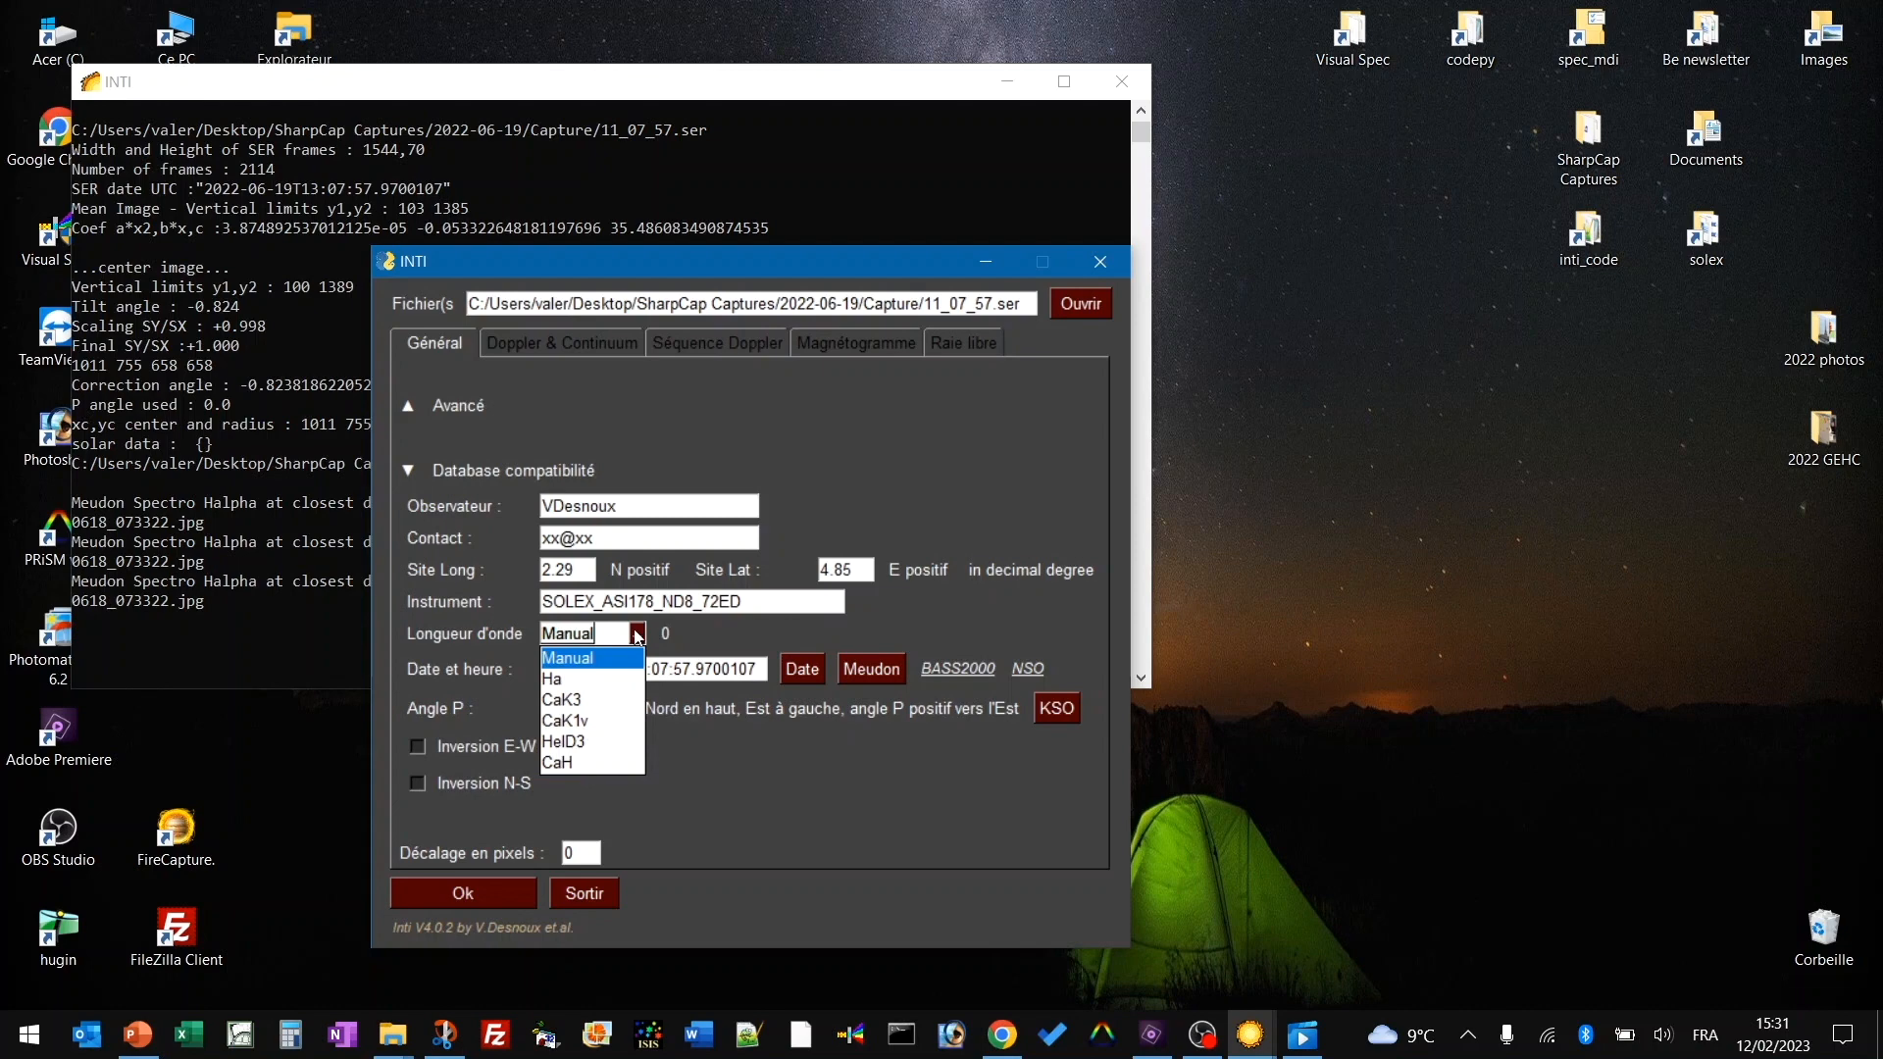
pyautogui.click(615, 688)
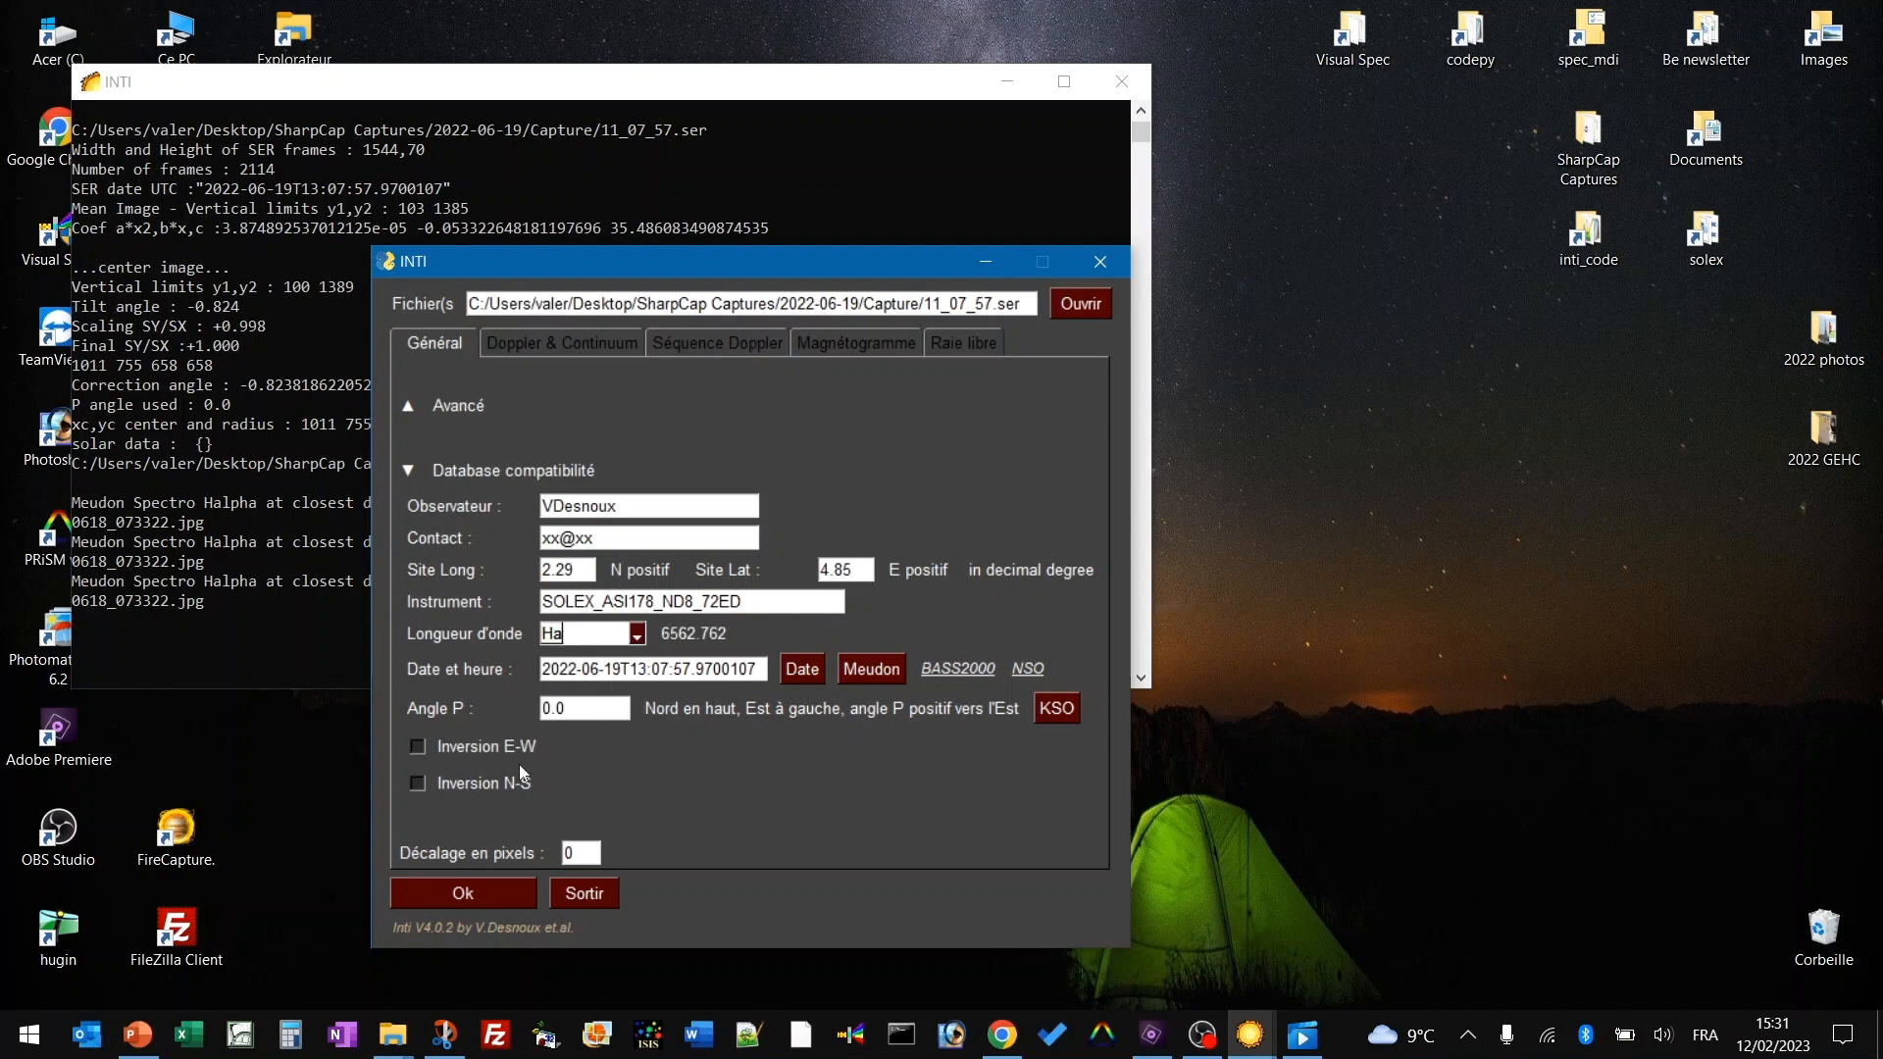
pyautogui.click(474, 745)
pyautogui.click(473, 782)
pyautogui.click(594, 1038)
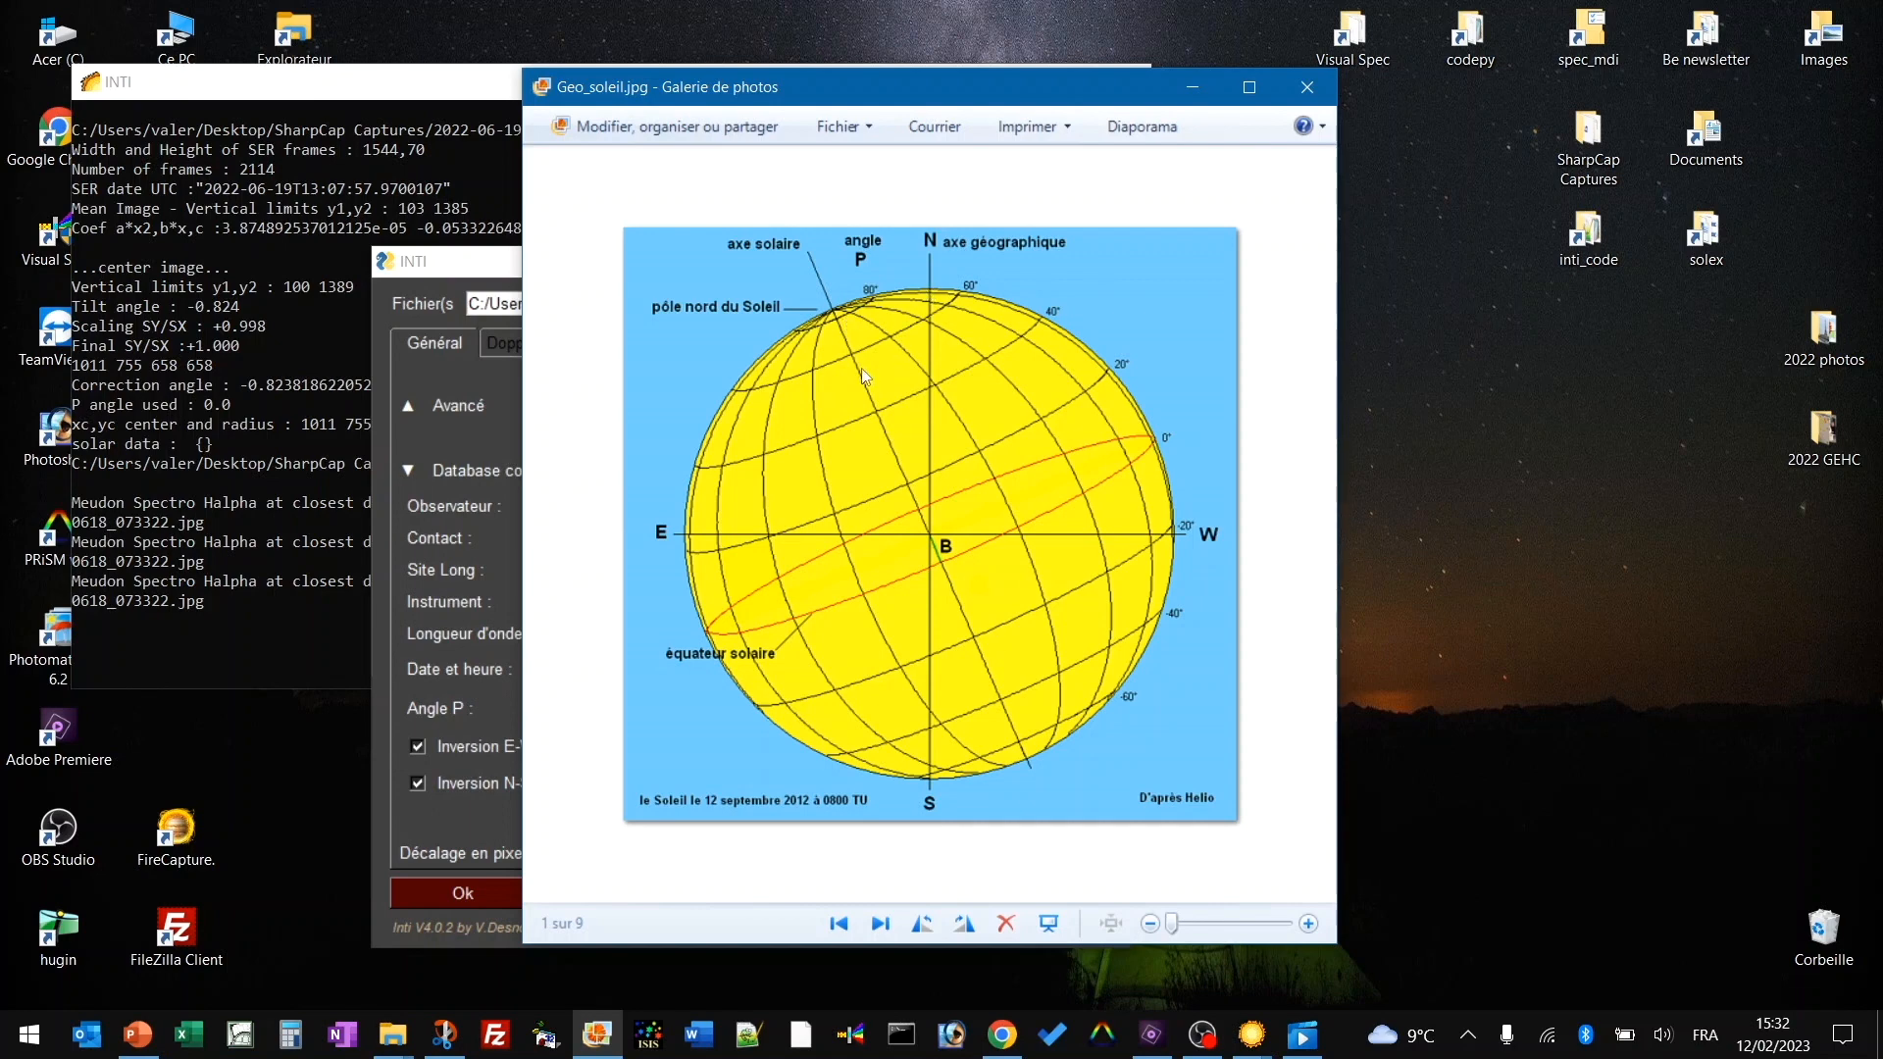
# Move the Geo_soleil.jpg diagram aside and return to the INTI settings dialog.
pyautogui.moveTo(784, 80); pyautogui.dragTo(761, 117)
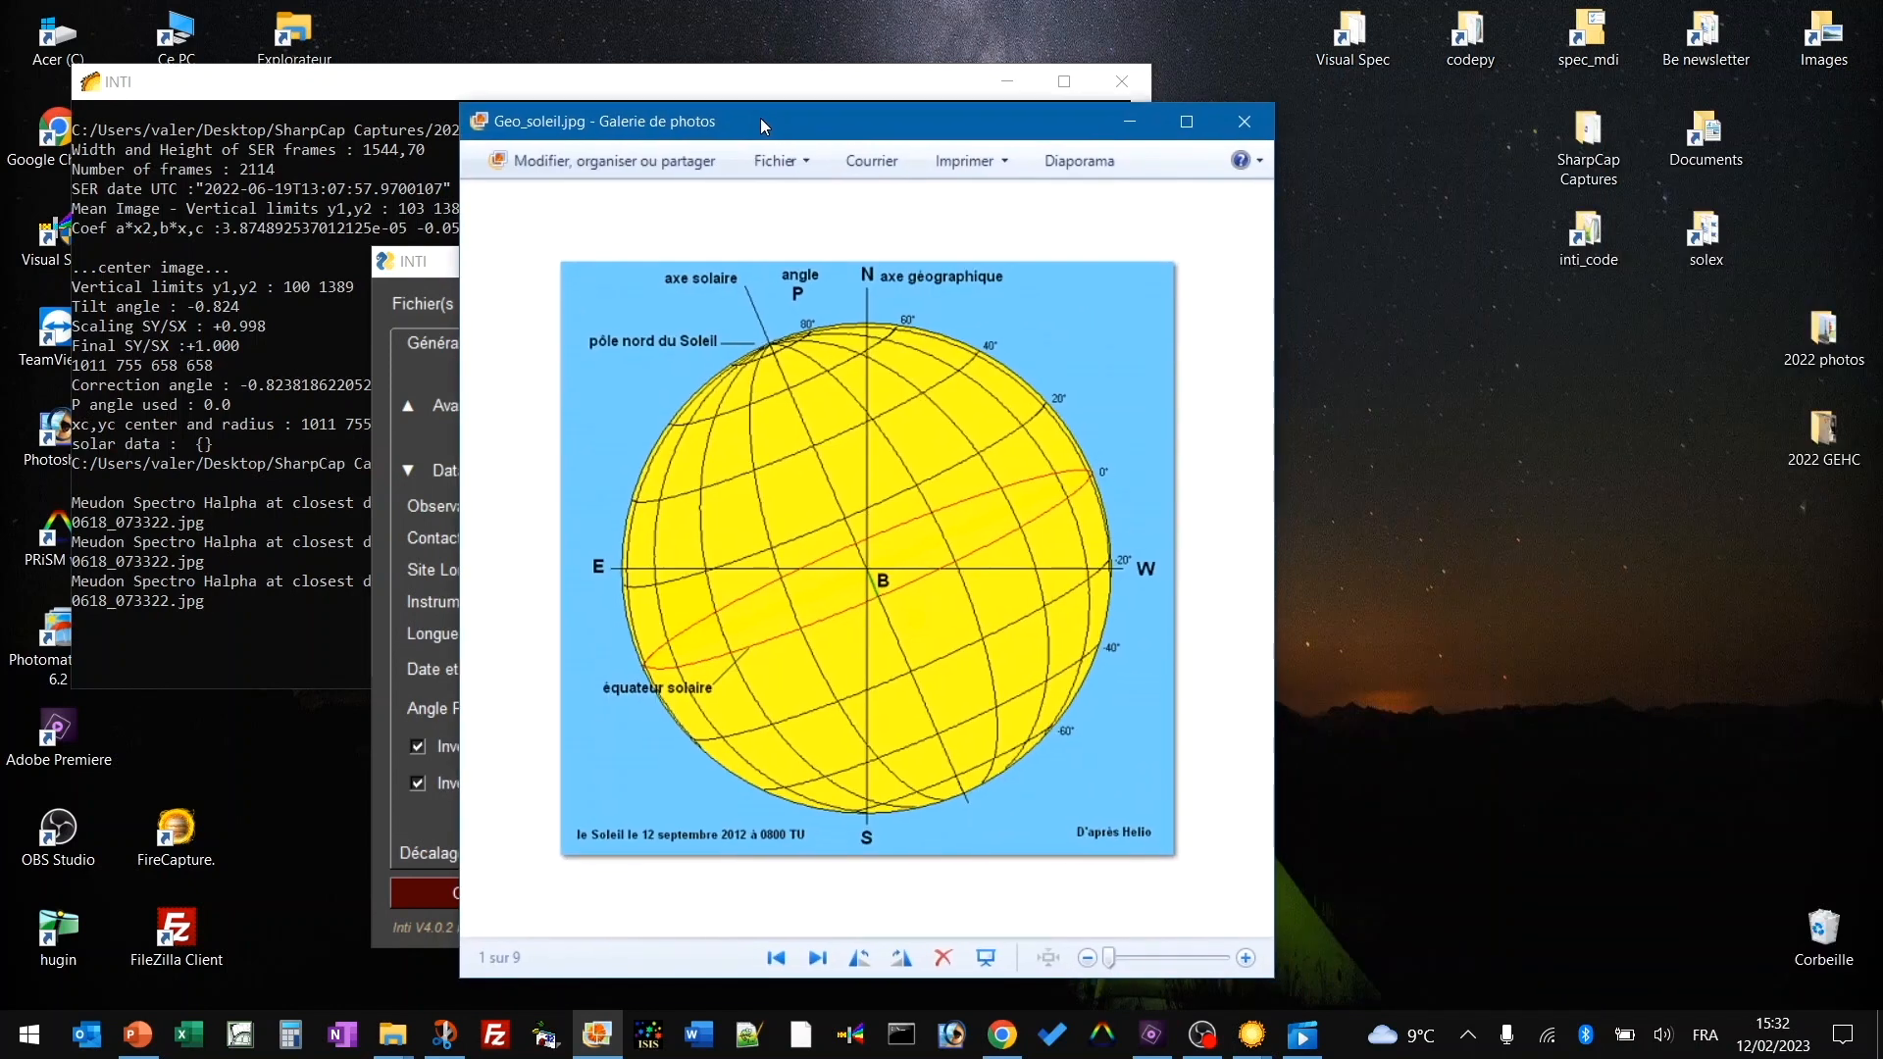
pyautogui.click(702, 792)
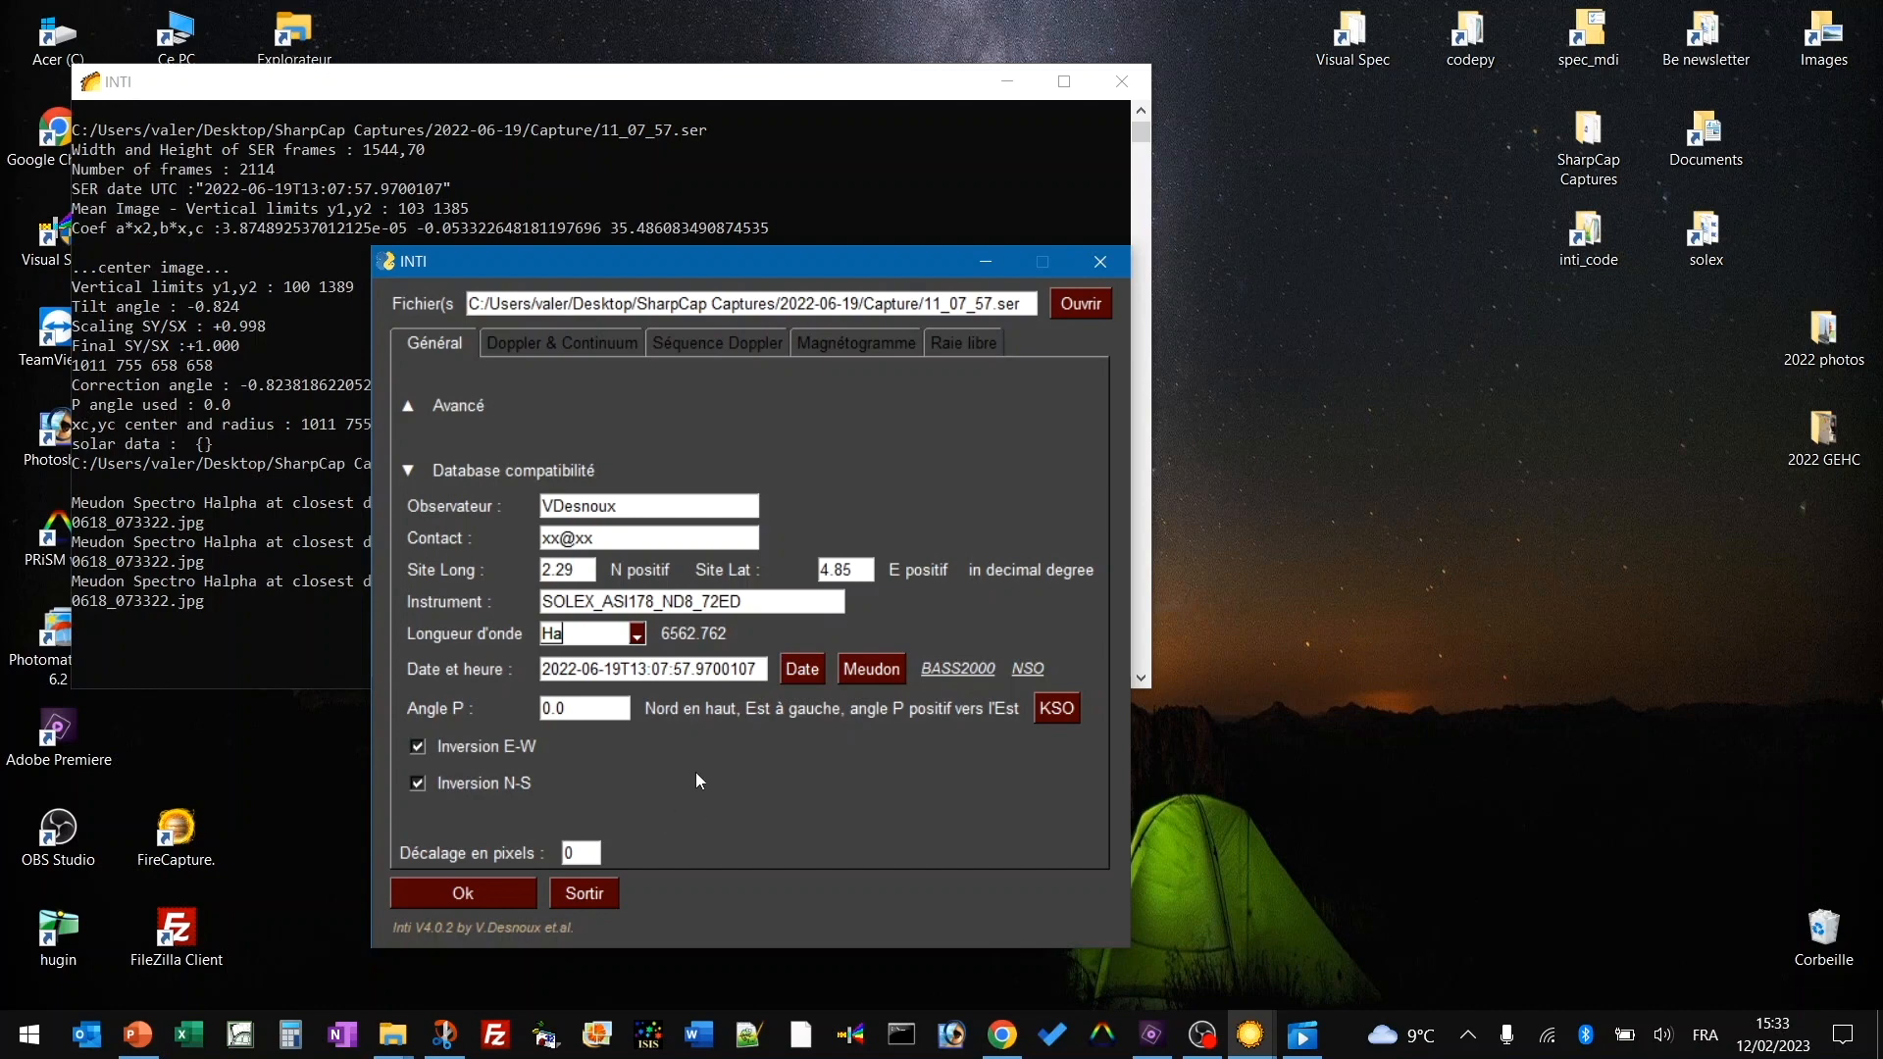
# Fetch P angle -7.850 from KSO and reprocess 11_07_57.ser with these settings.
pyautogui.click(1064, 714)
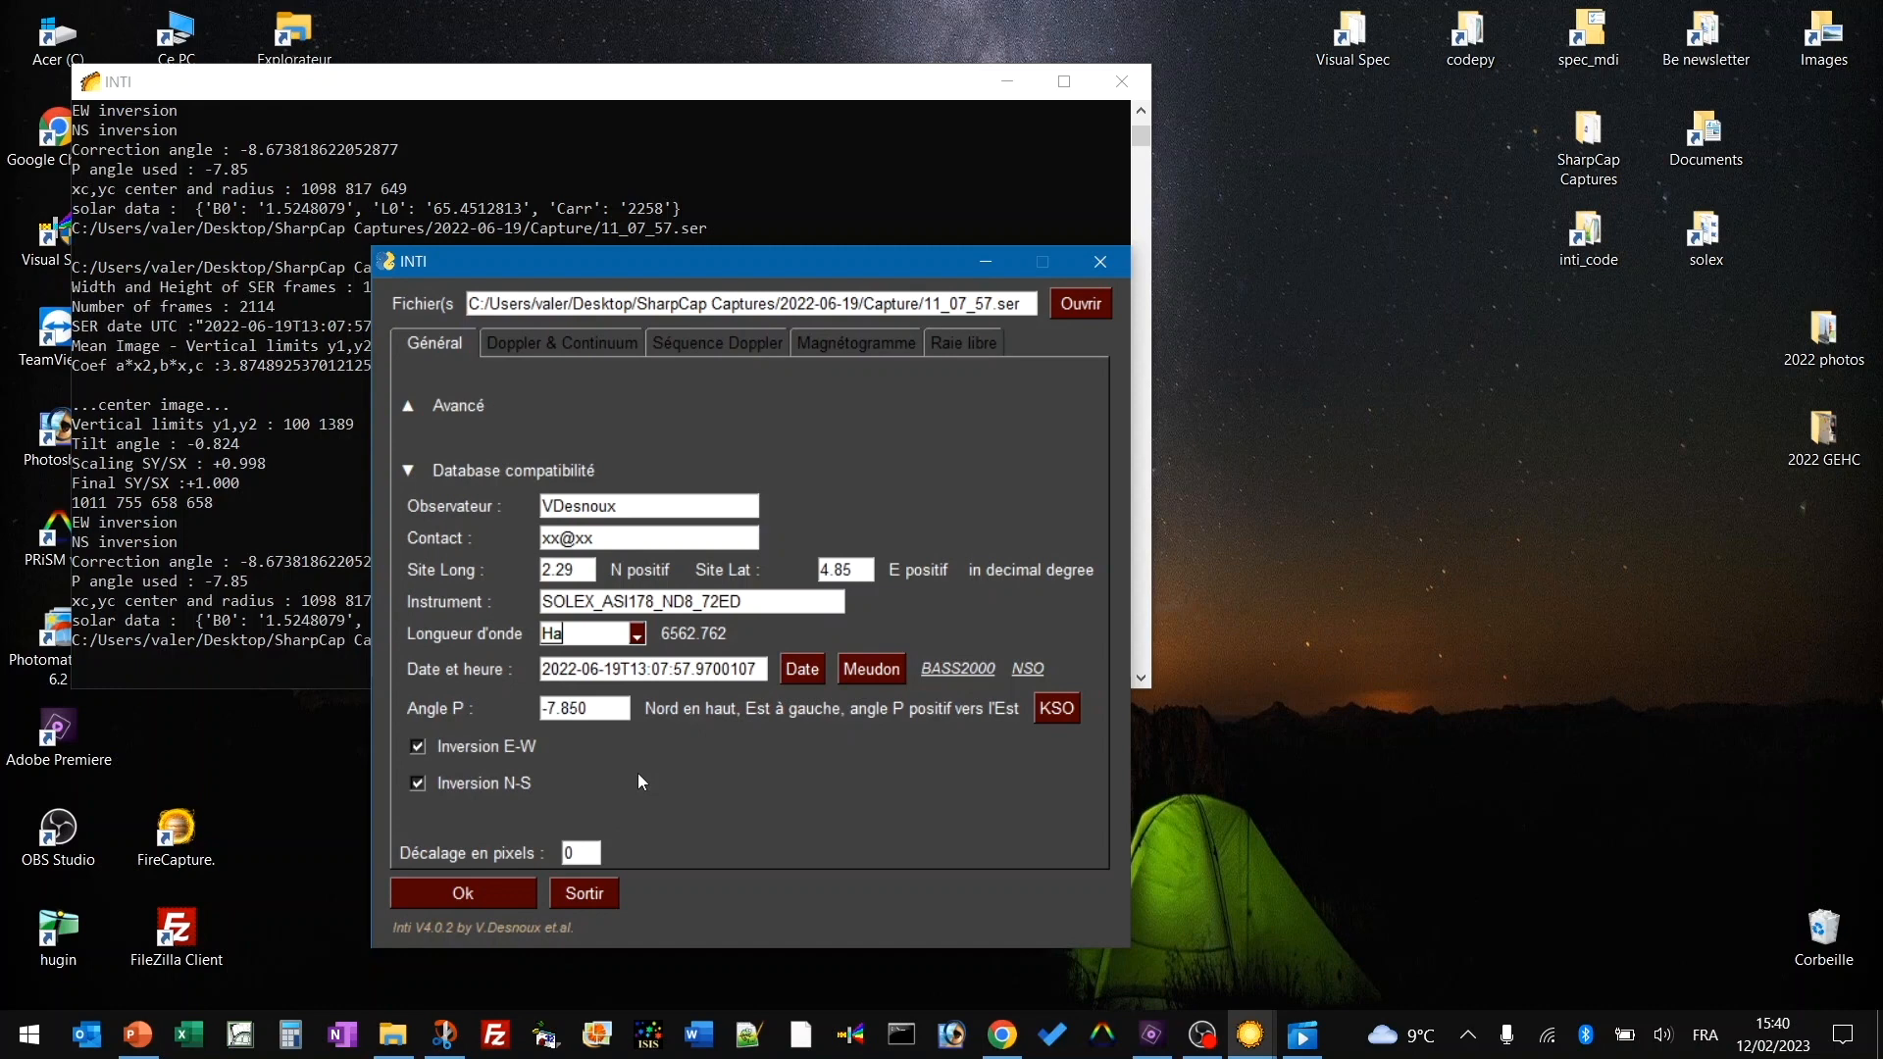
pyautogui.click(475, 892)
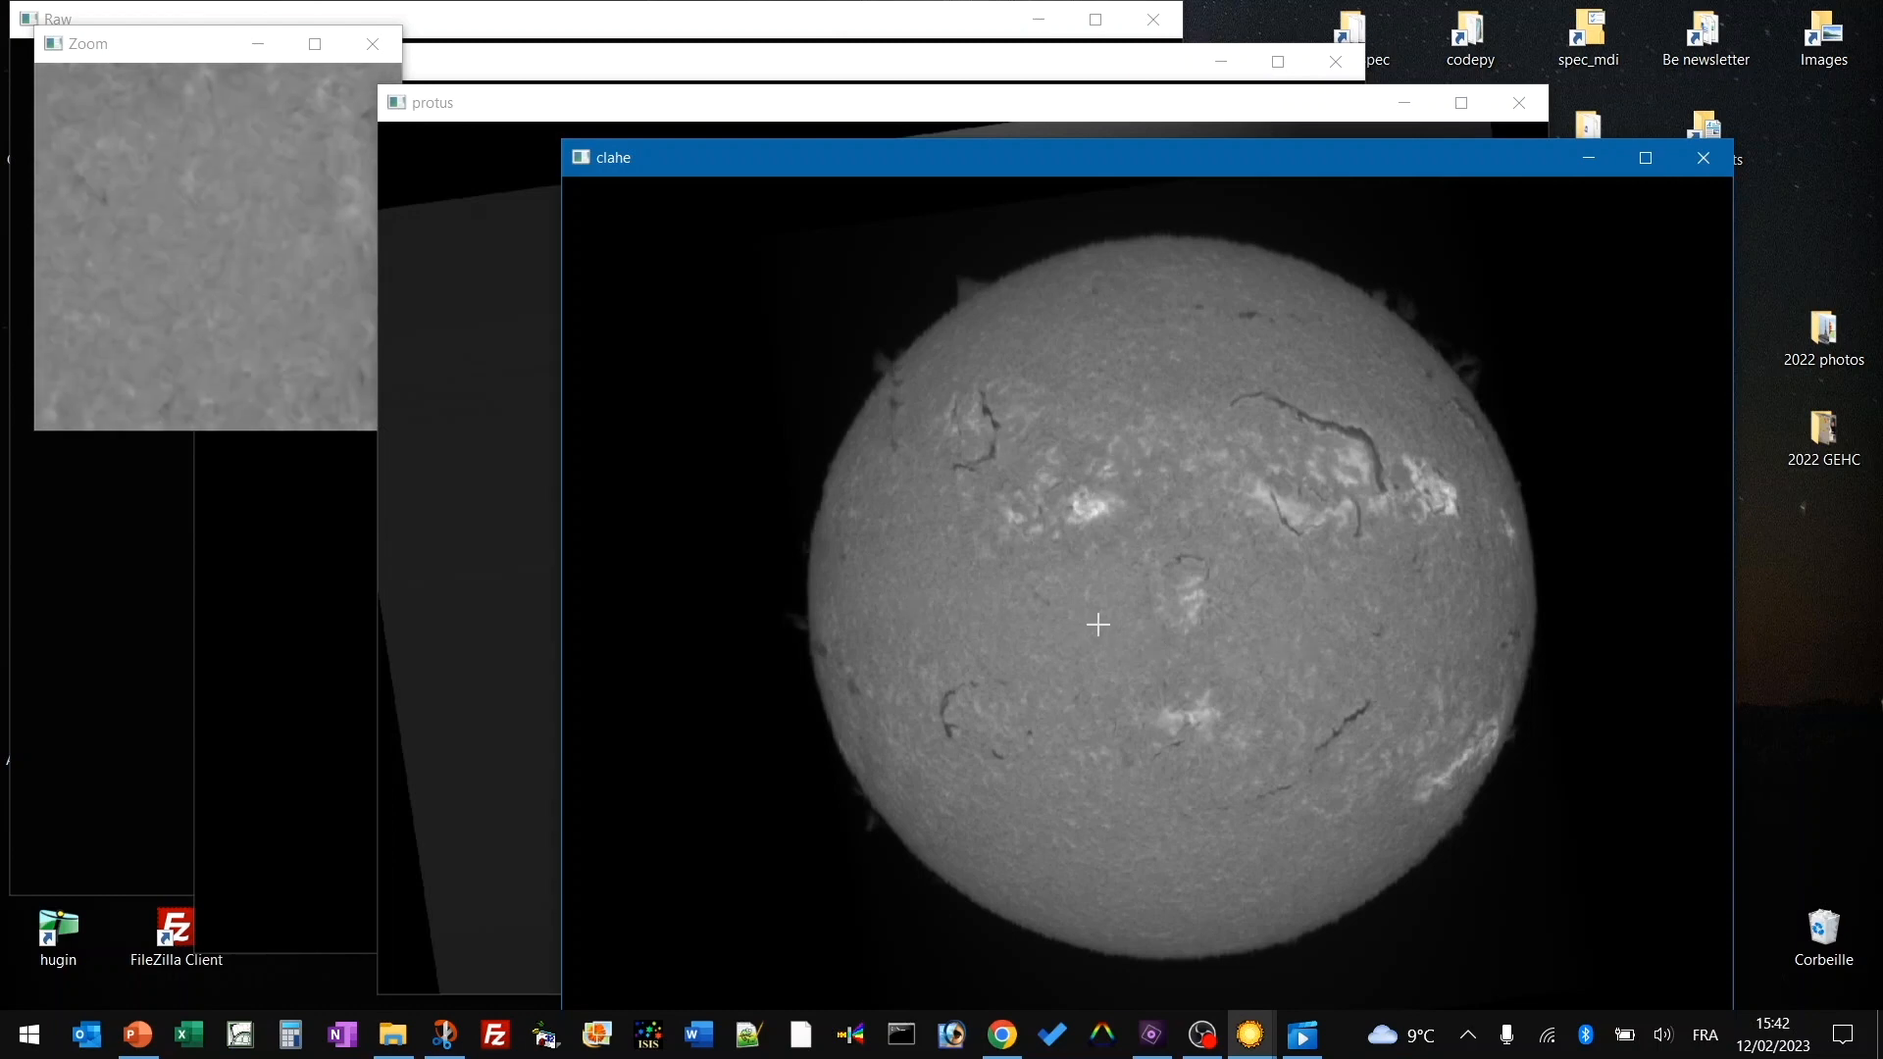
# Bring the protus prominence image to the front to inspect it.
pyautogui.click(471, 518)
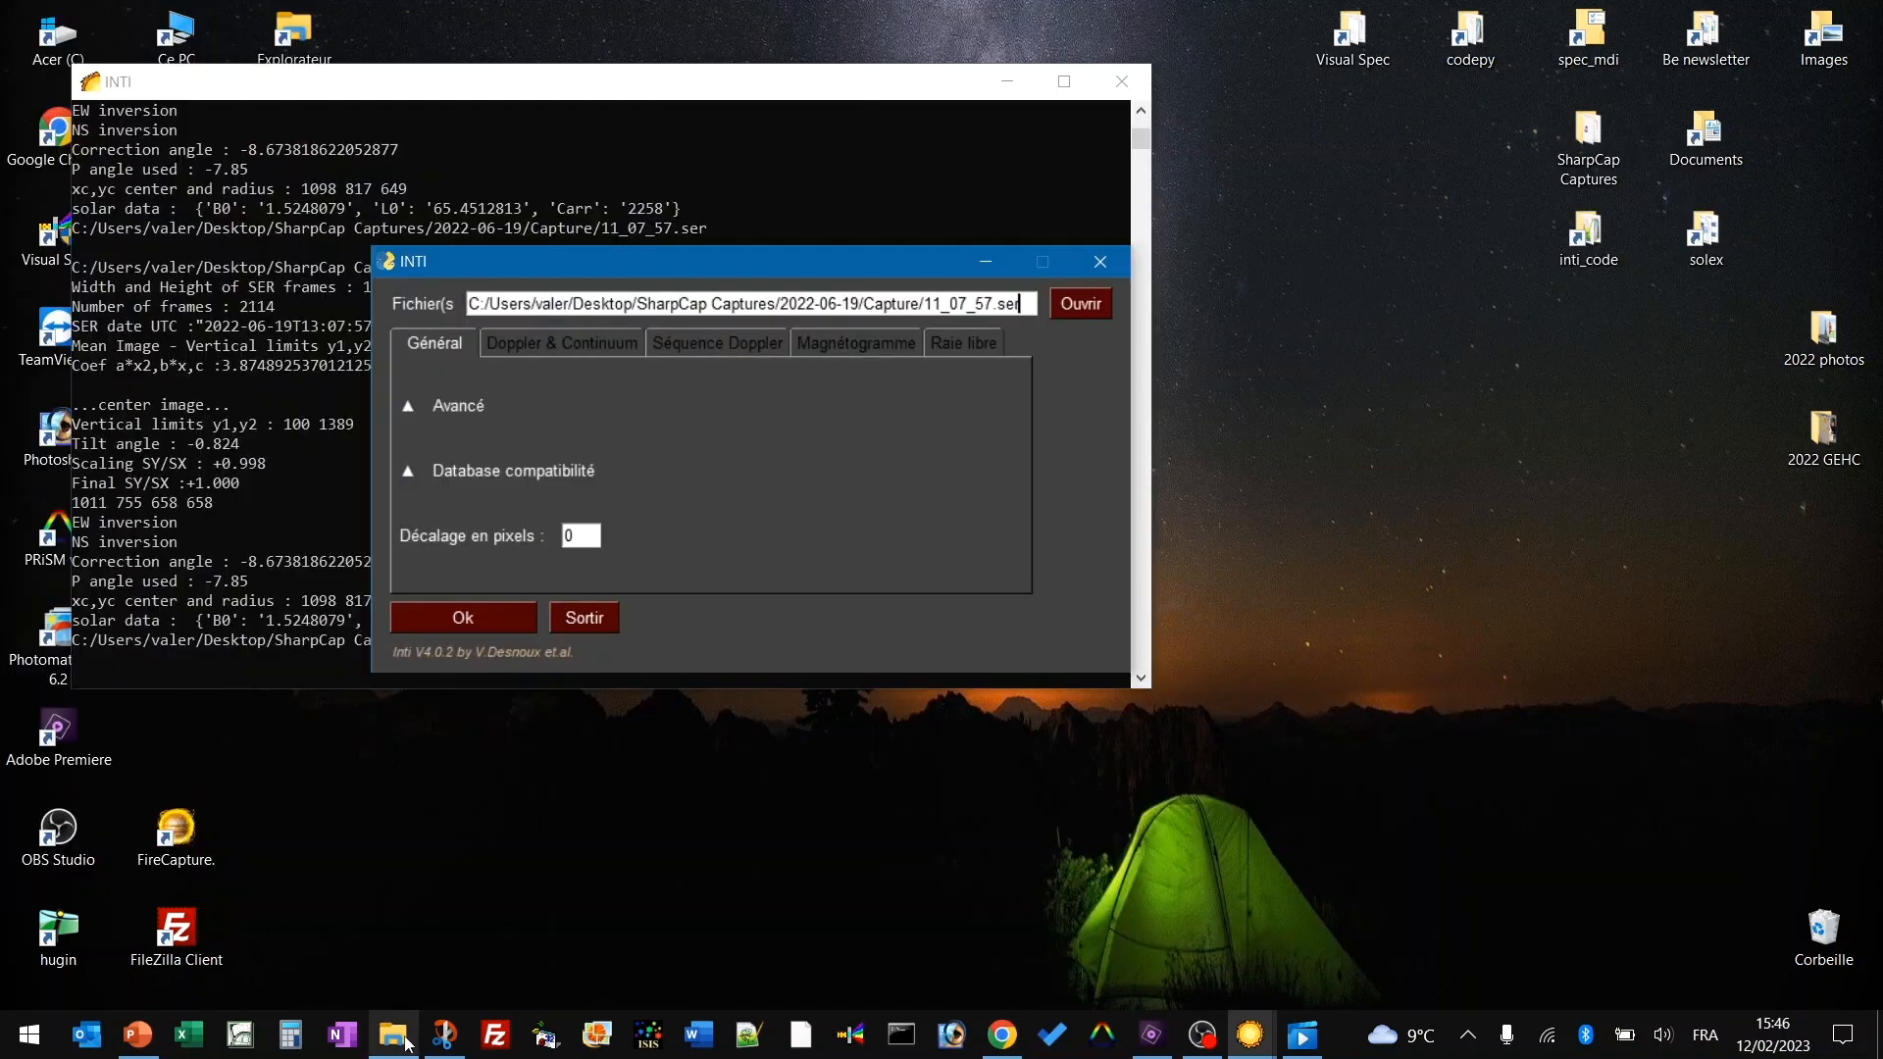
pyautogui.click(392, 1042)
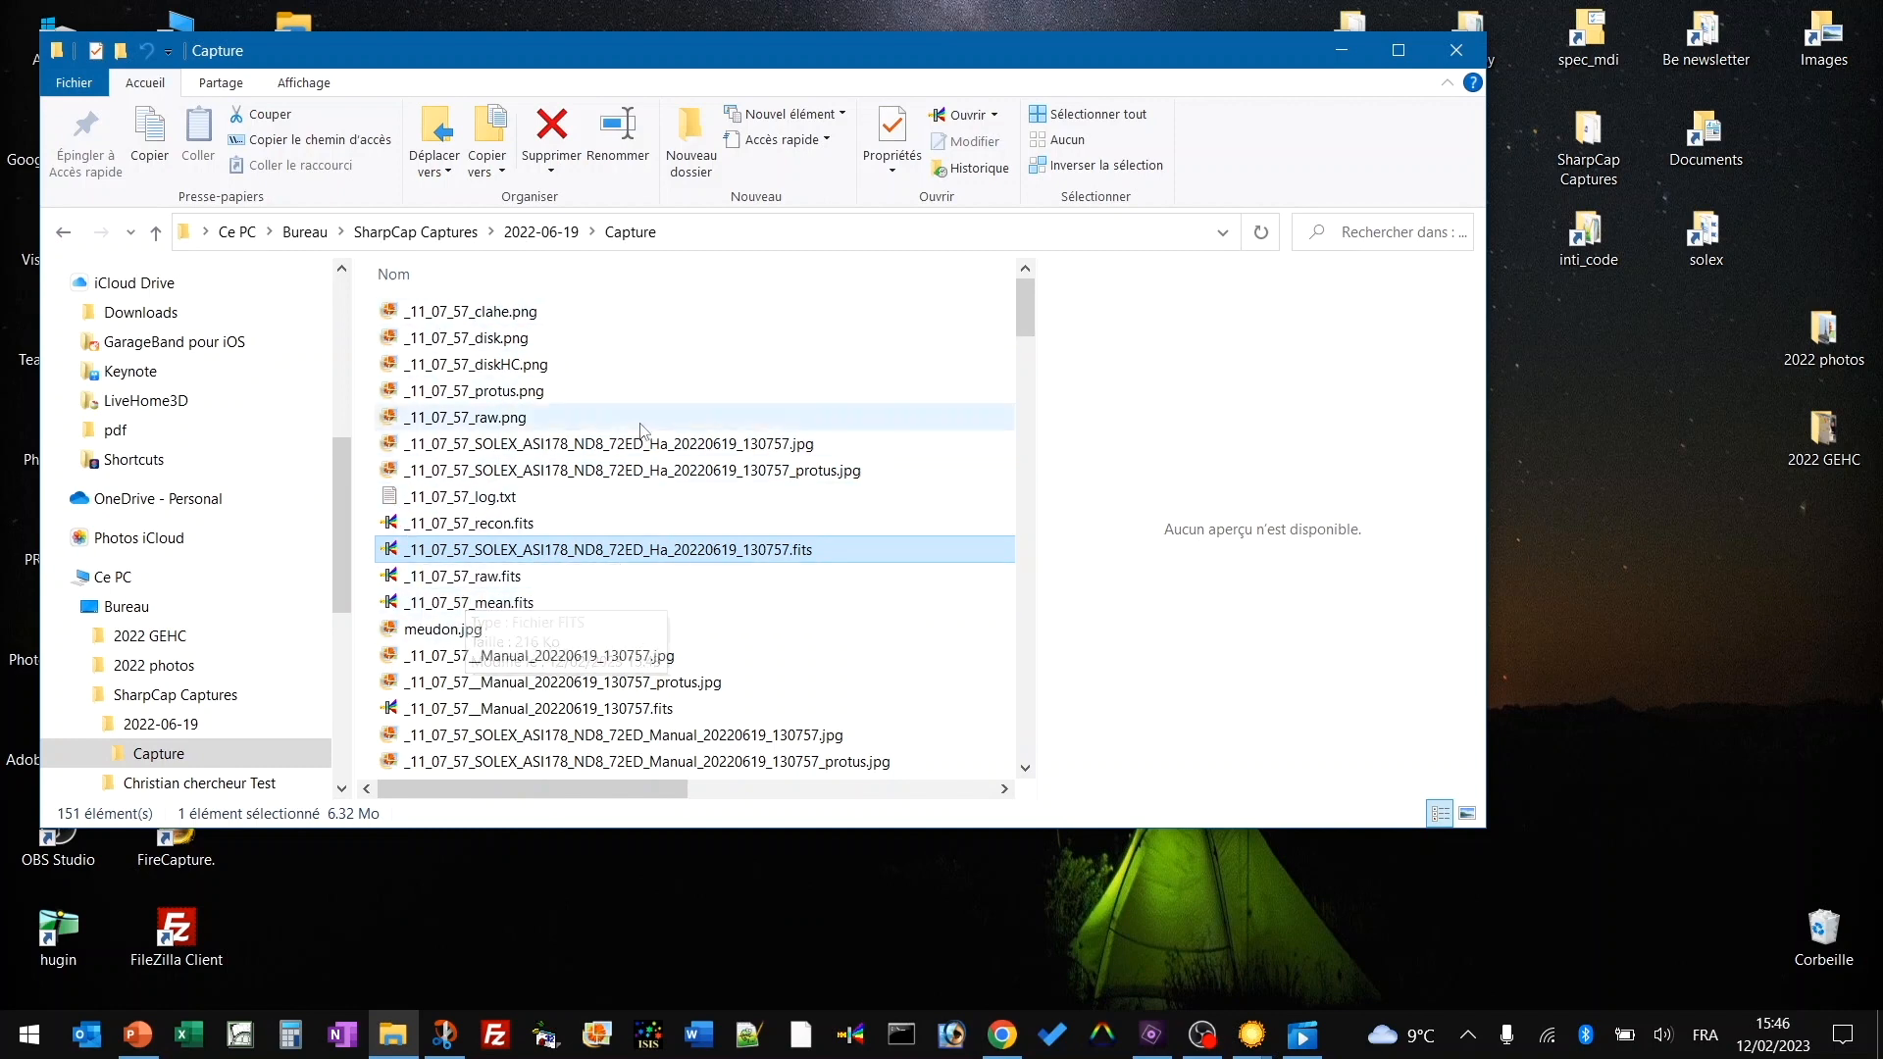
pyautogui.click(637, 452)
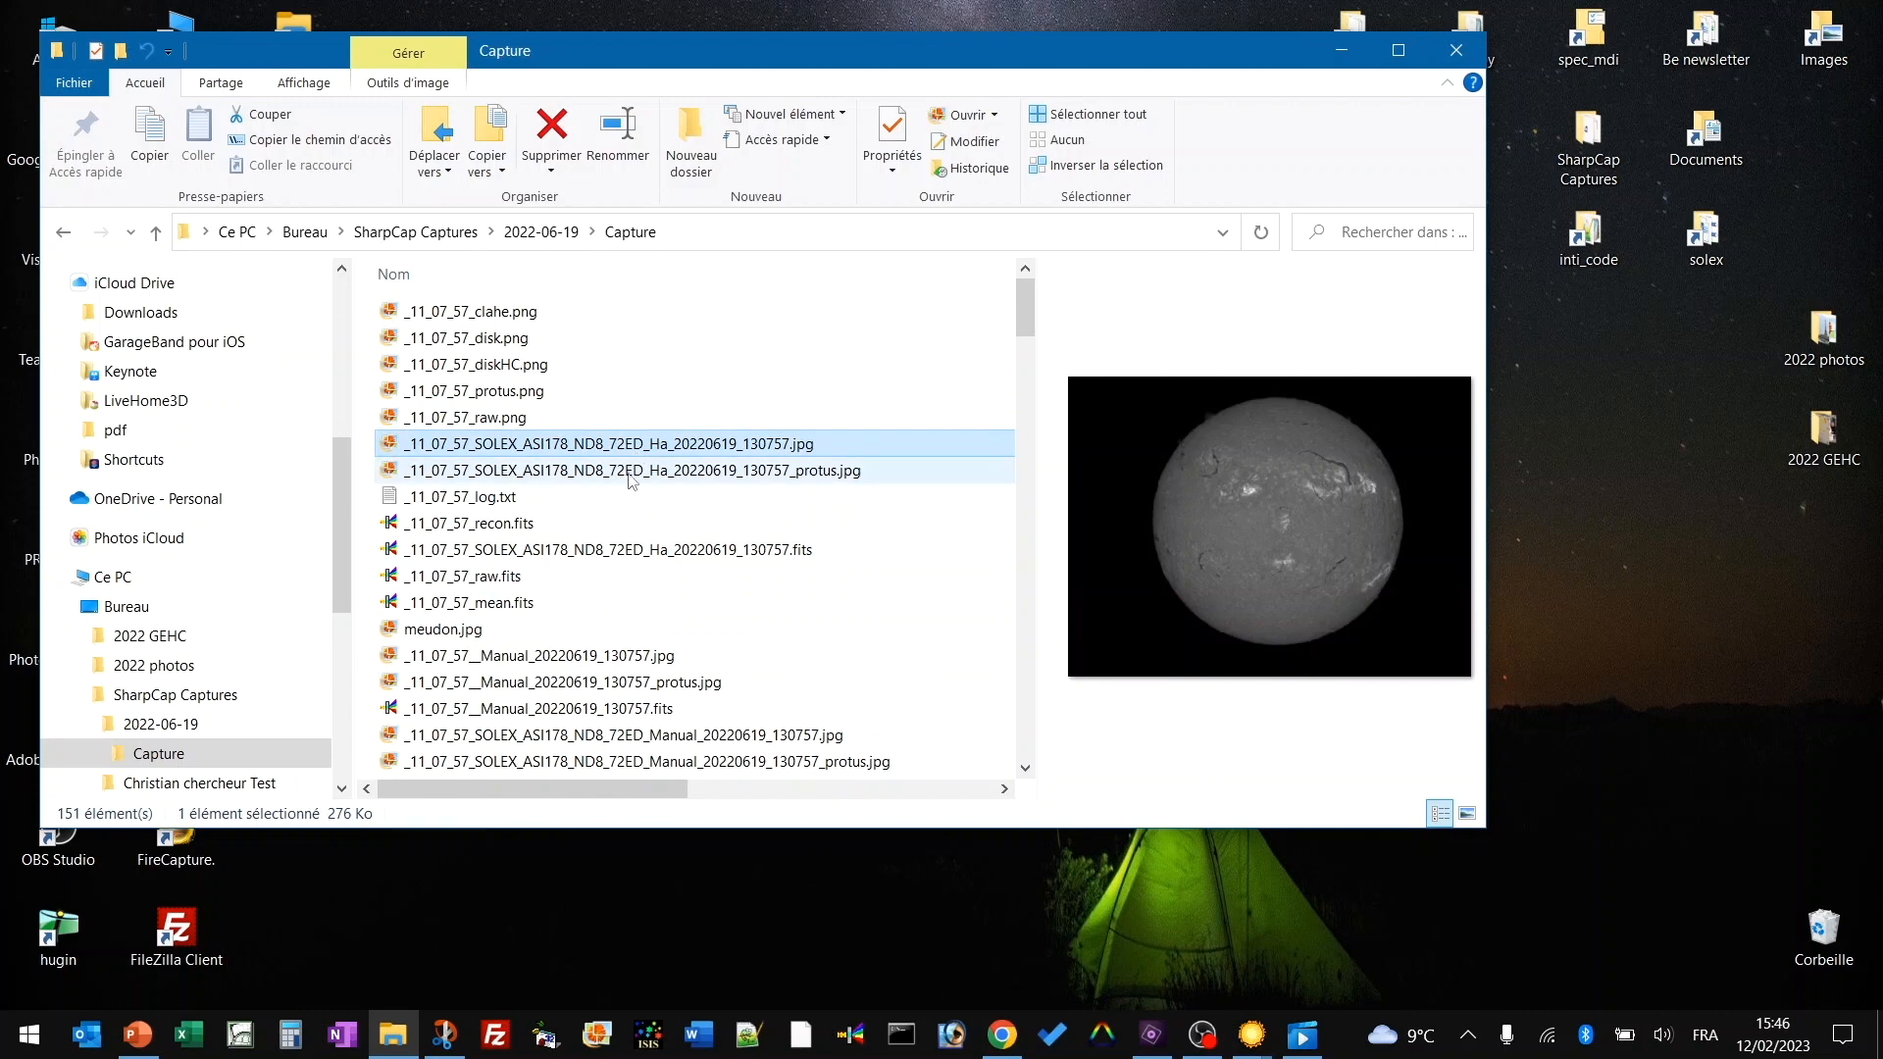
pyautogui.click(625, 480)
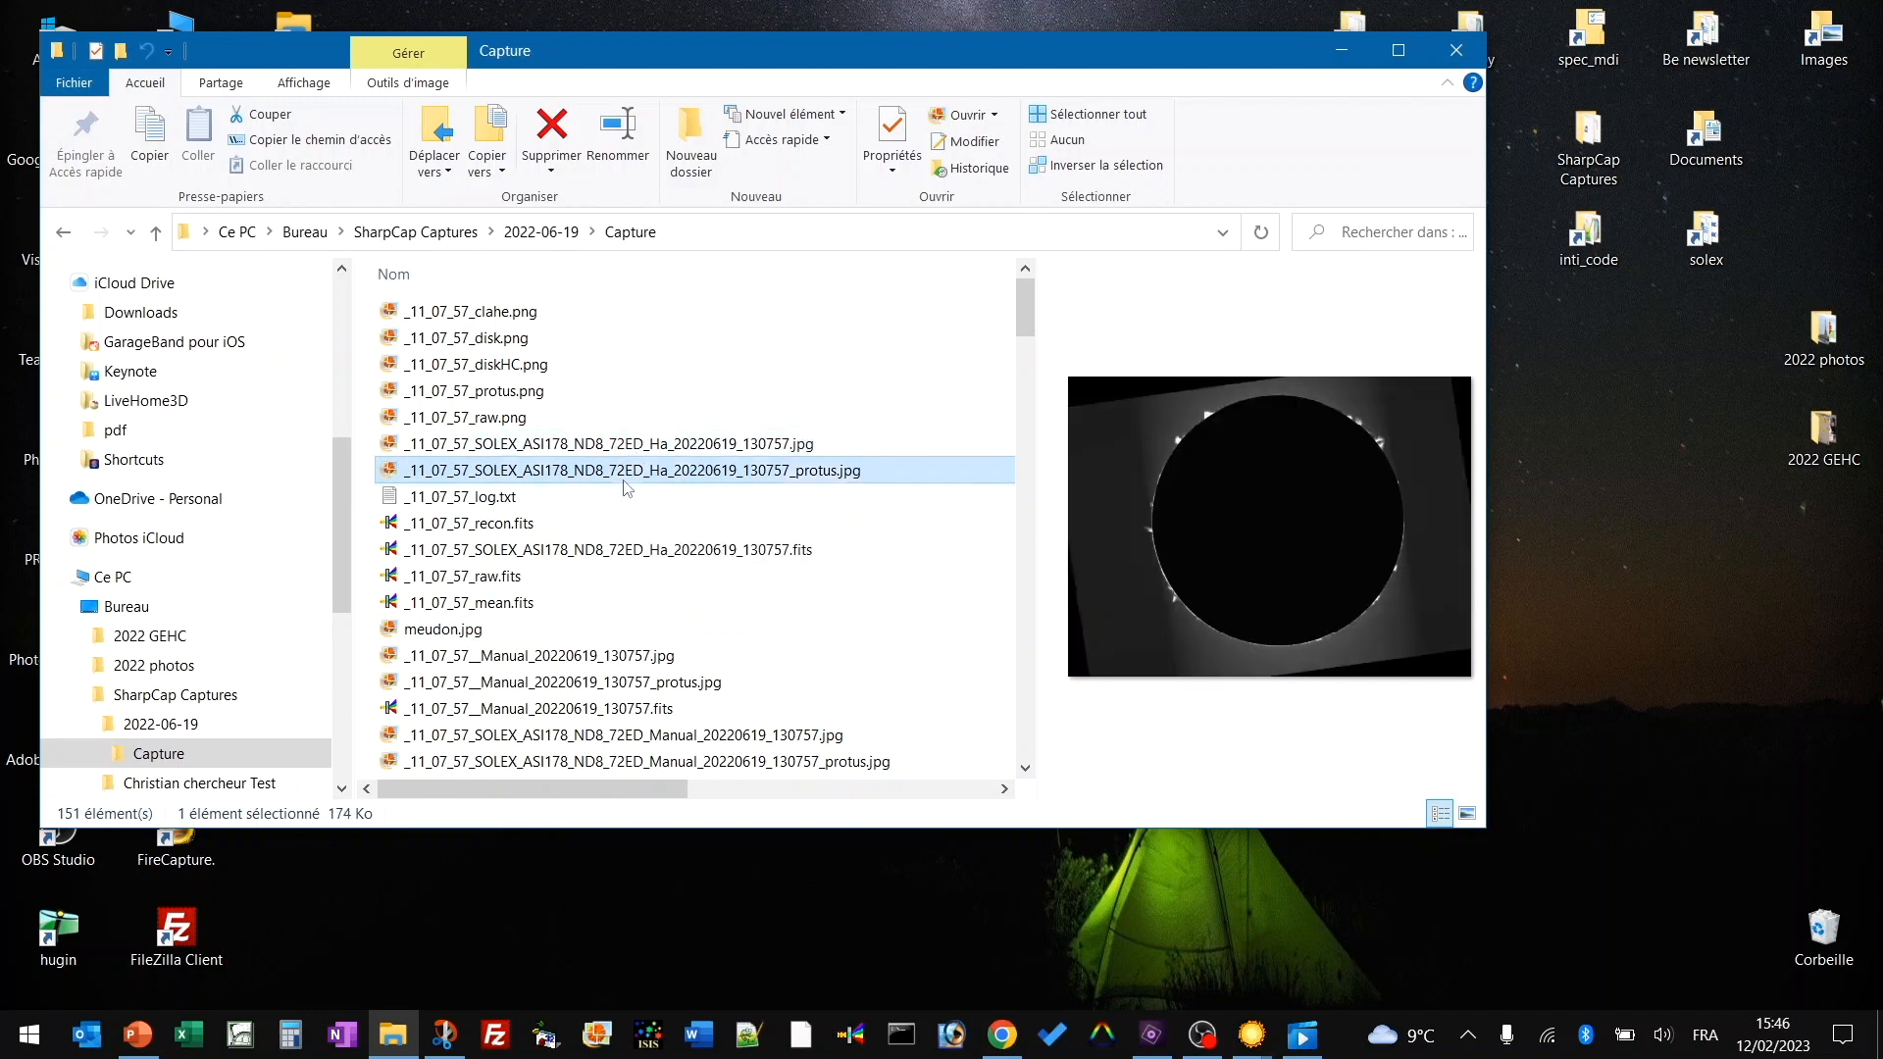
pyautogui.click(630, 555)
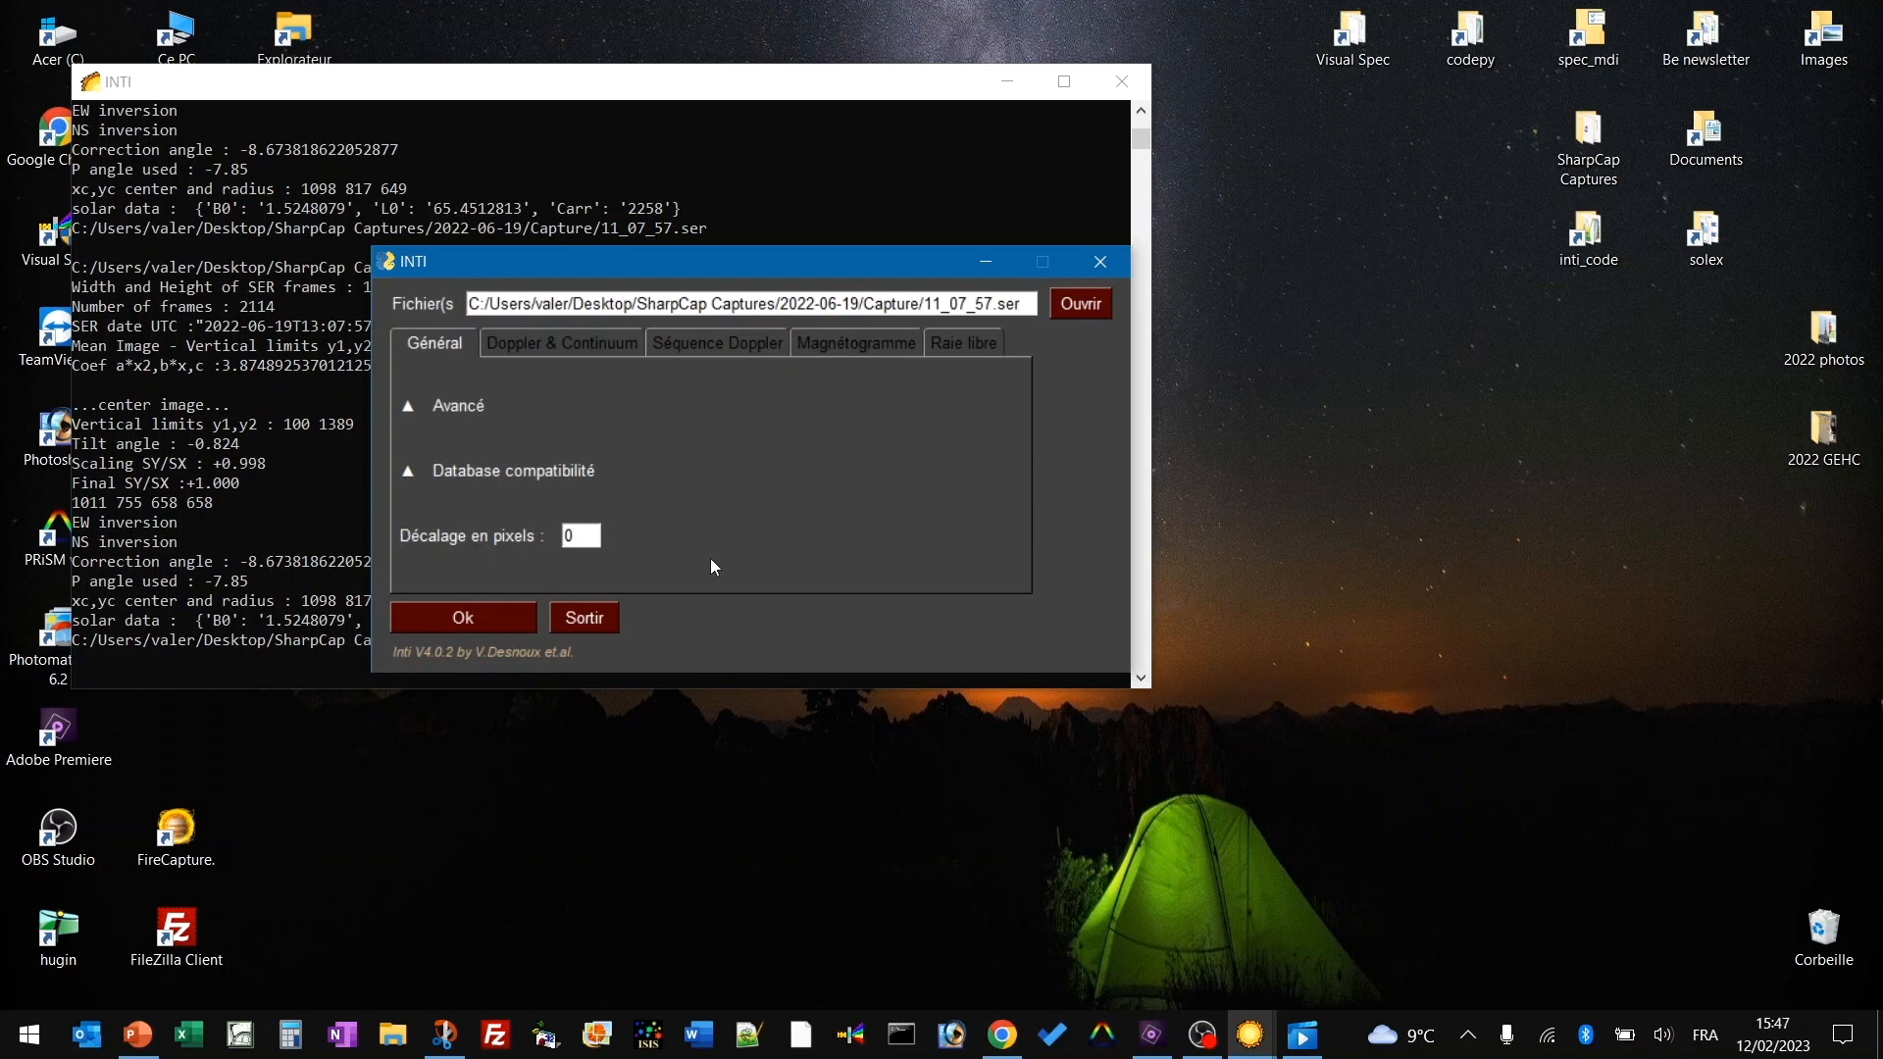
# Expand 'Database compatibilité' and refill 'Date et heure' with 2022-06-19T13:07:57.9700107.
pyautogui.click(407, 470)
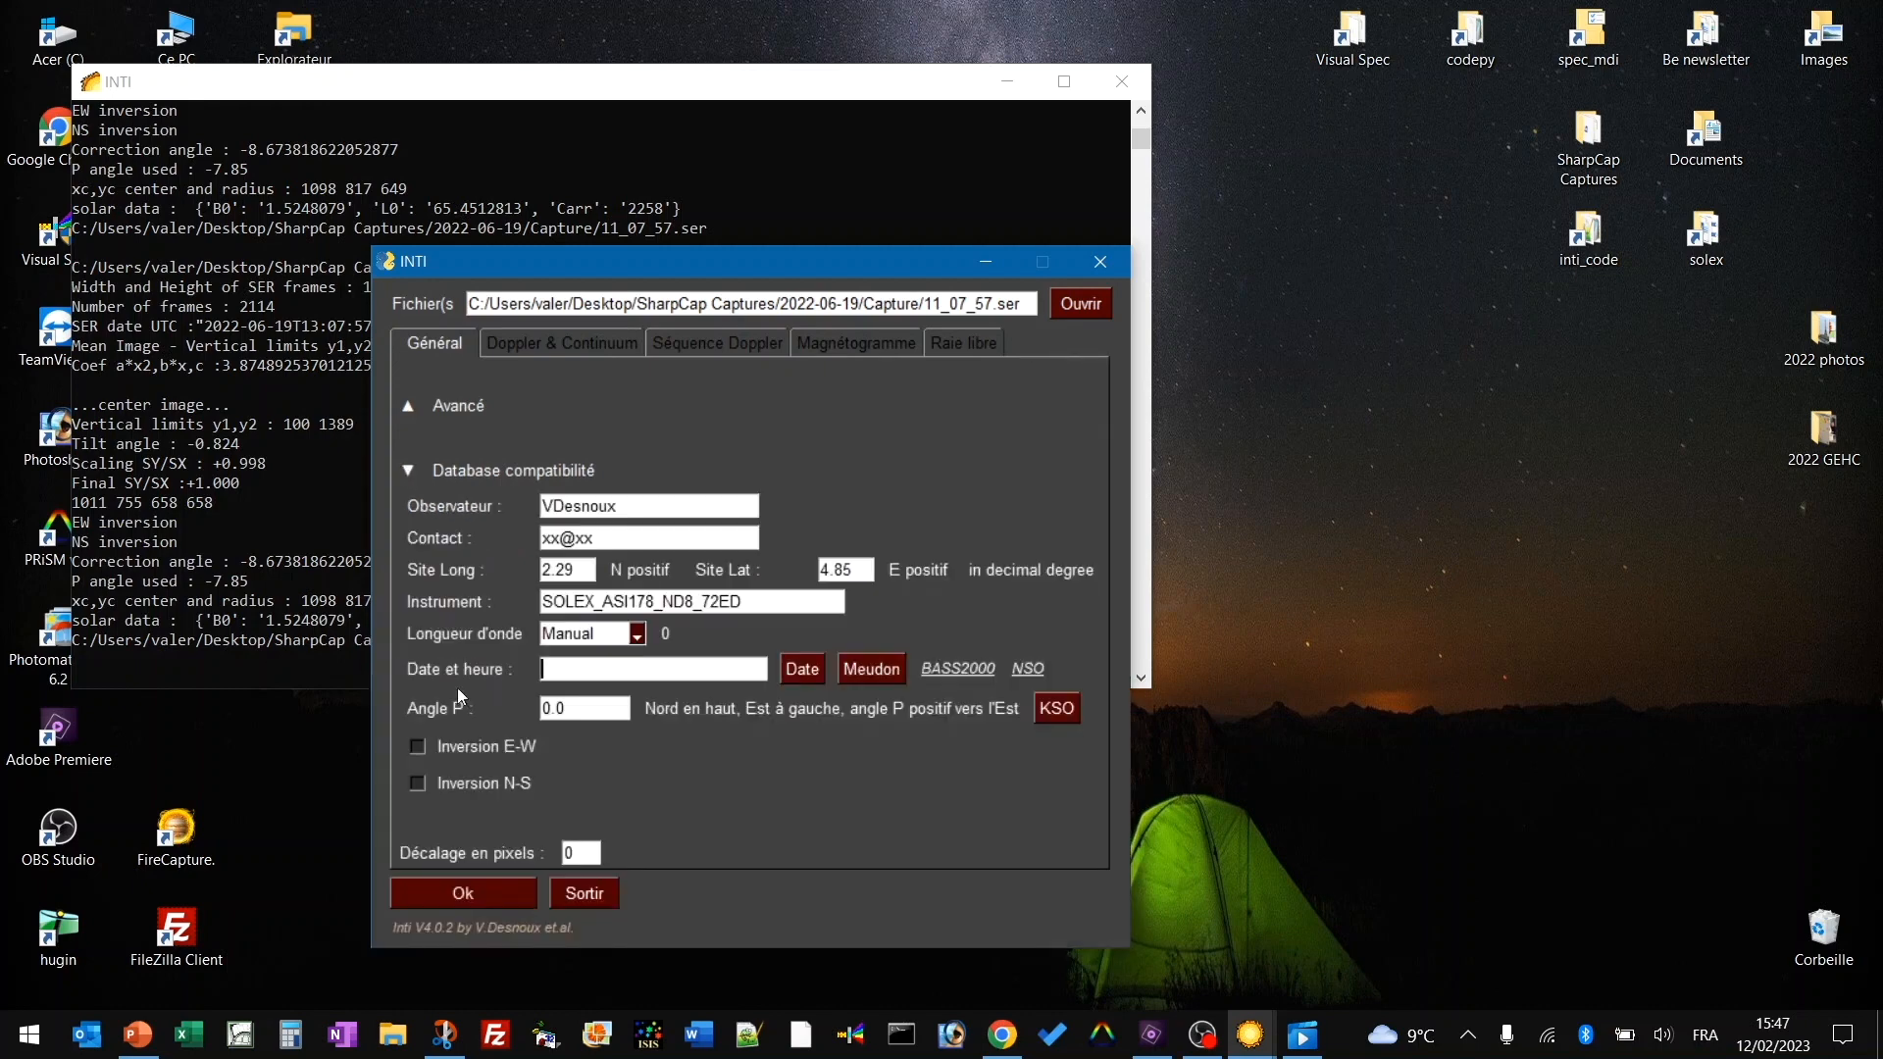
pyautogui.click(796, 673)
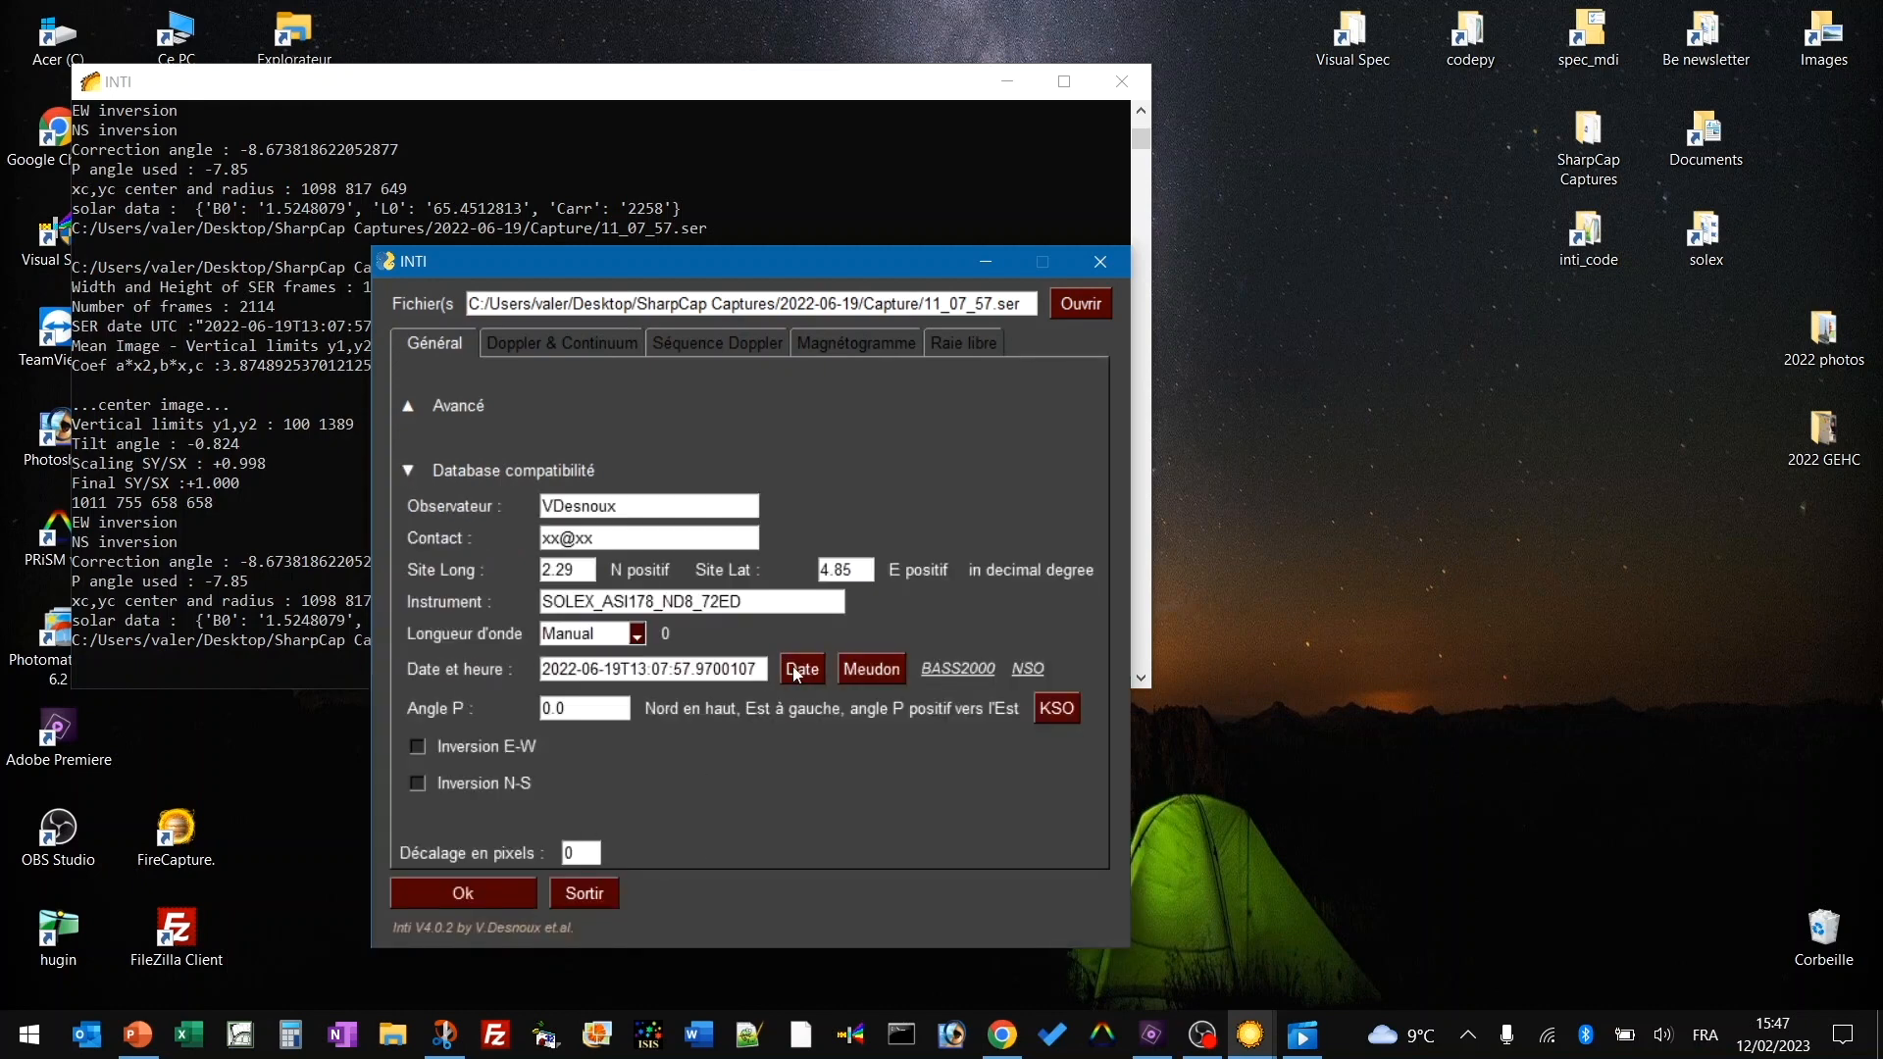
pyautogui.click(878, 672)
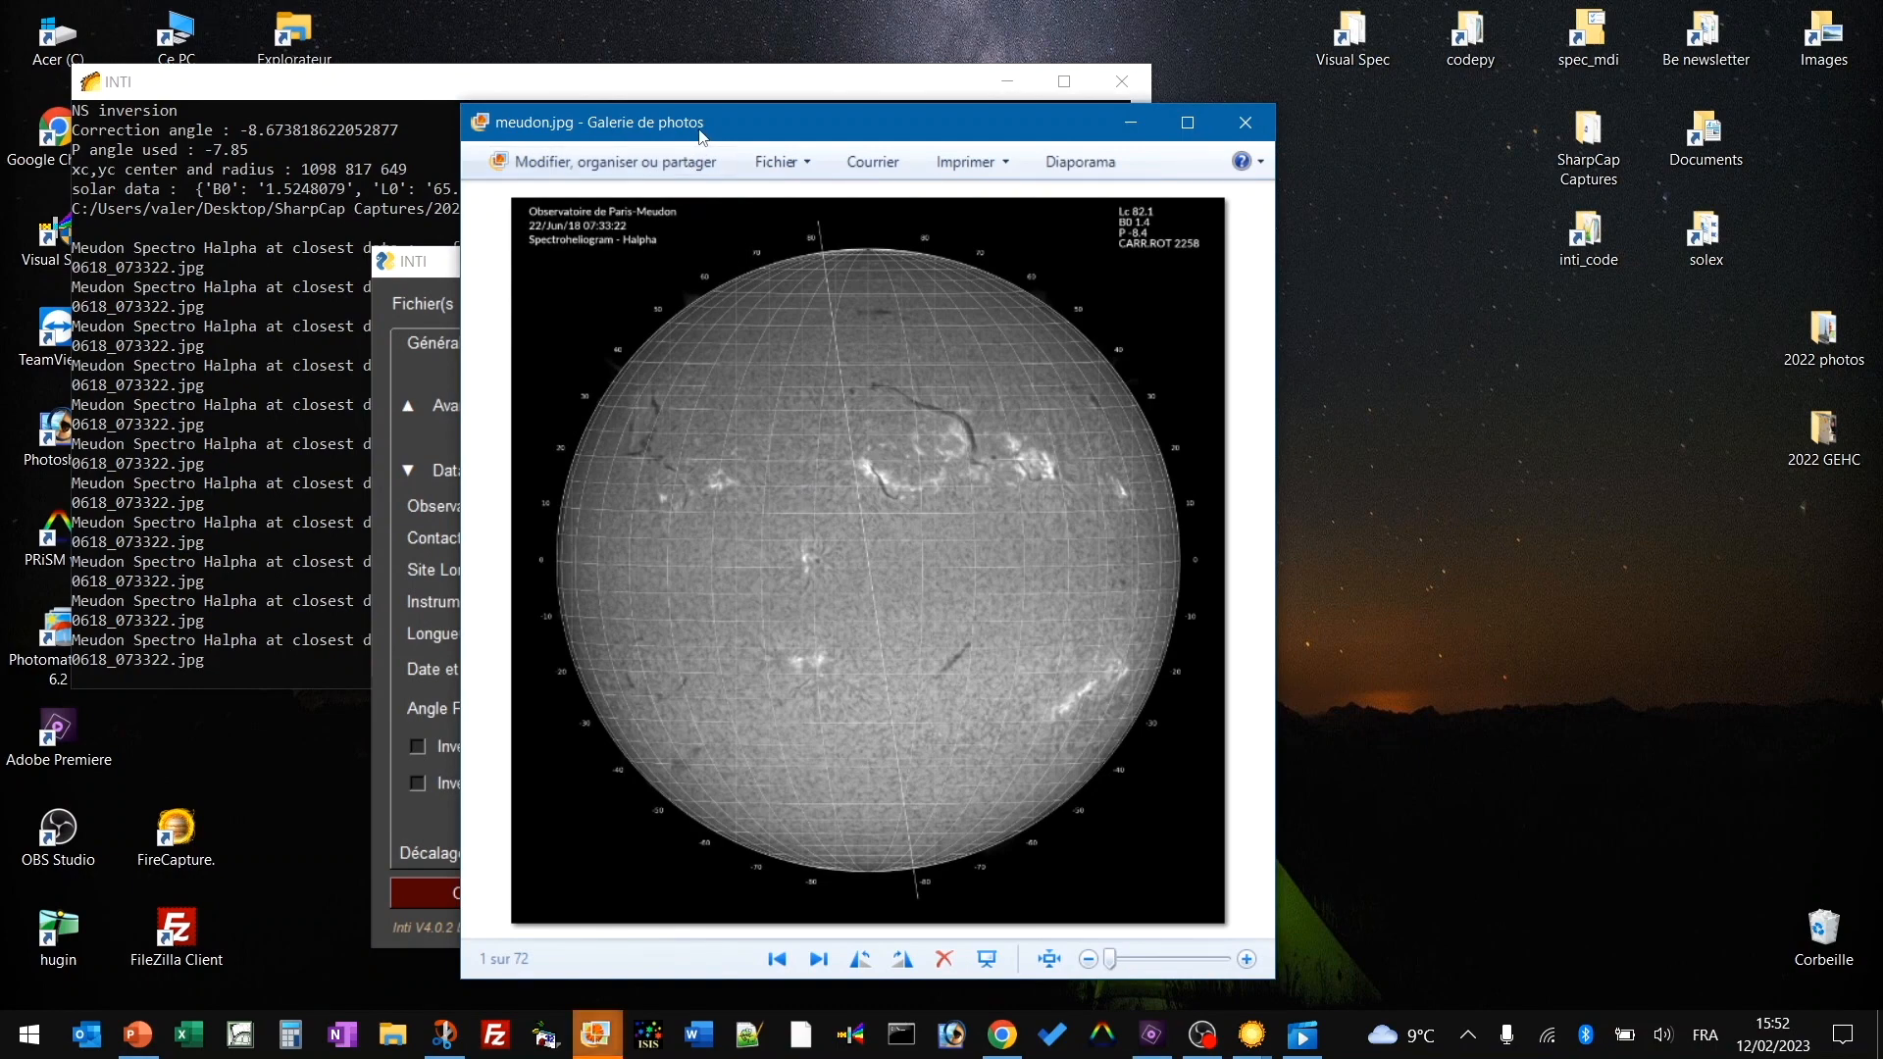
pyautogui.moveTo(699, 133); pyautogui.dragTo(1391, 134)
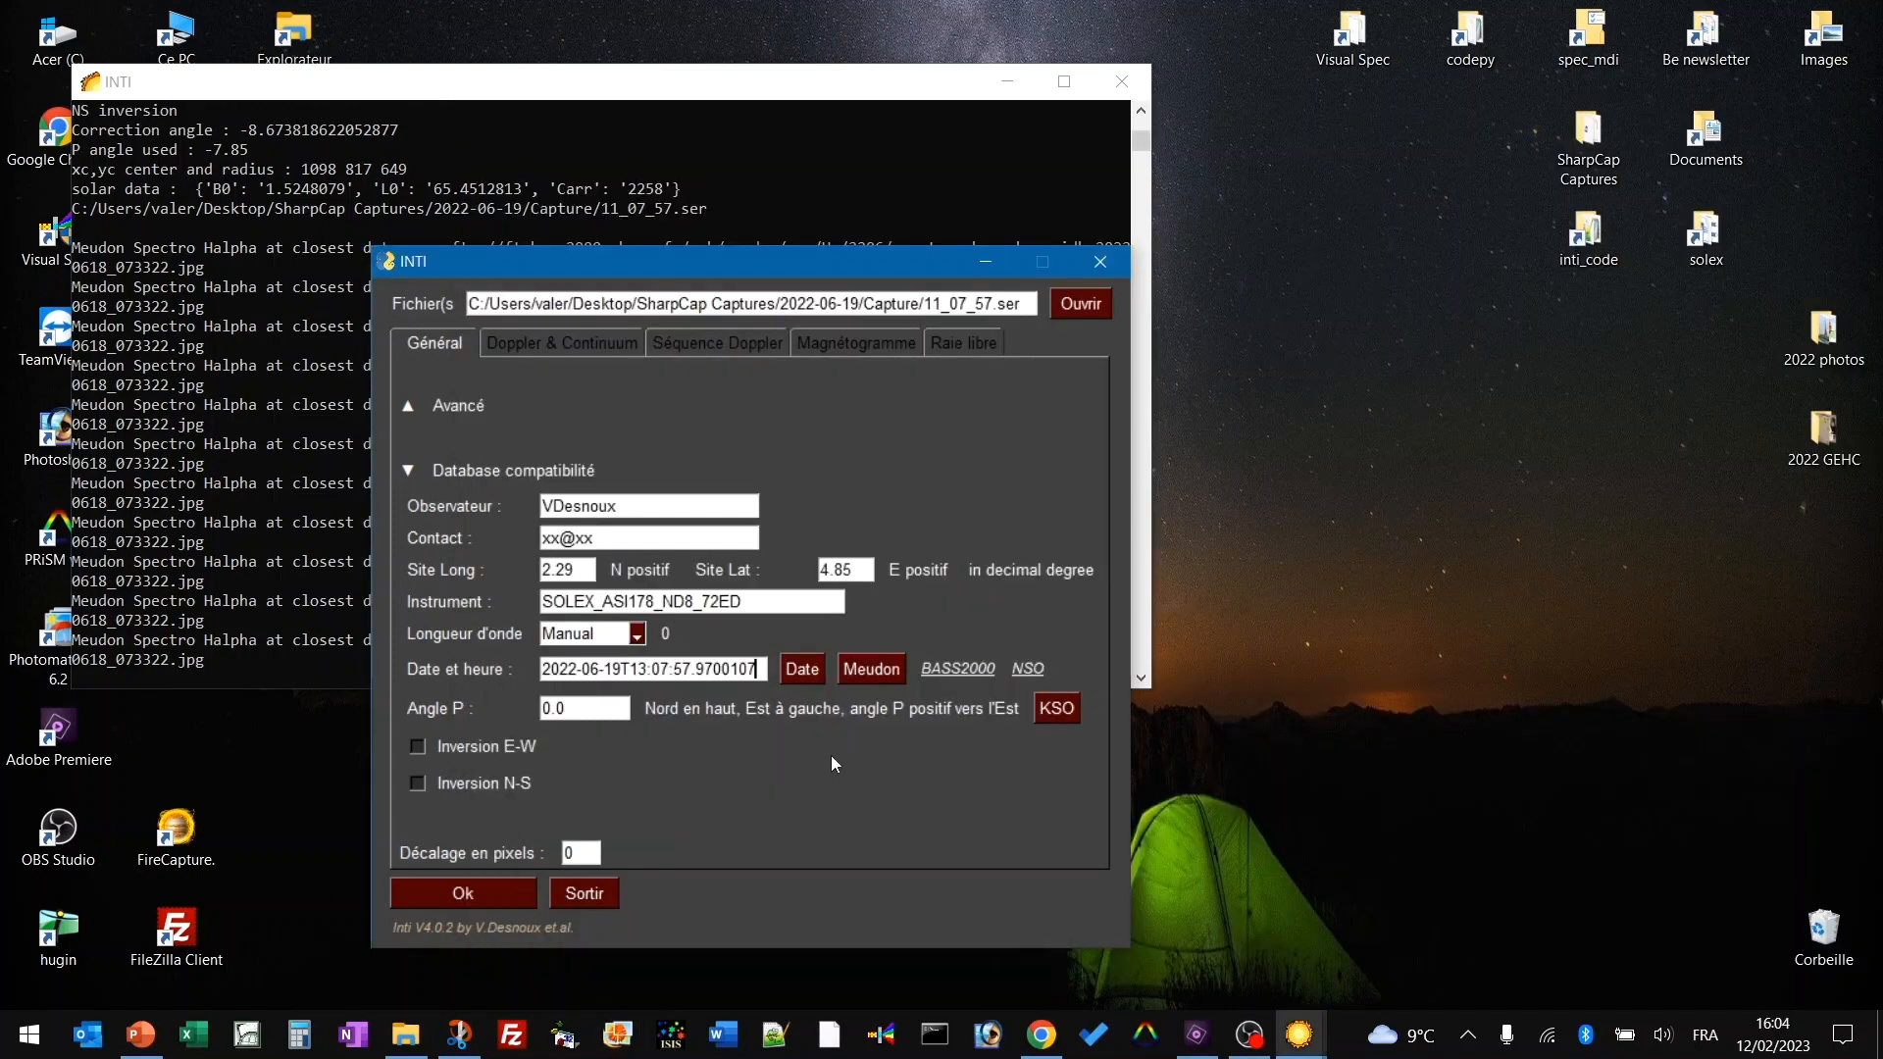
# Quit INTI with Sortir, relaunch it from the desktop, and expand 'Database compatibilité'.
pyautogui.click(585, 893)
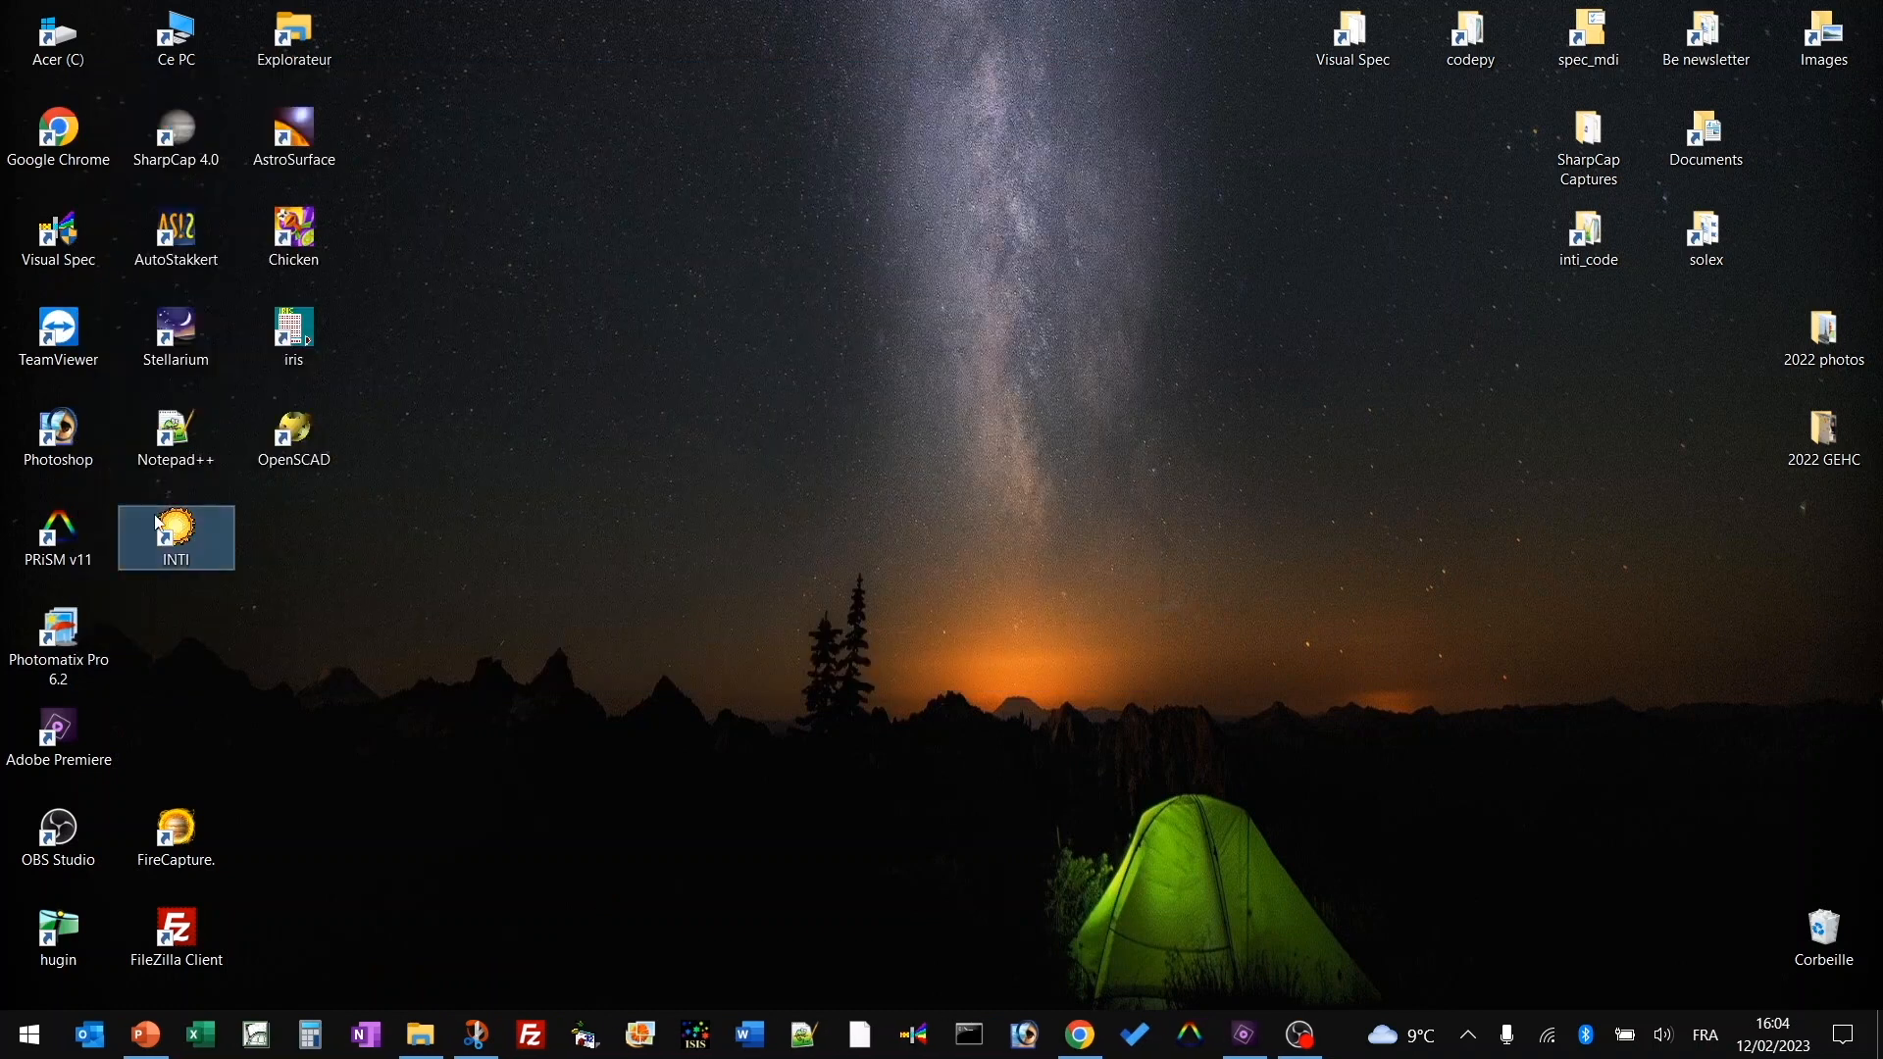
pyautogui.doubleClick(186, 542)
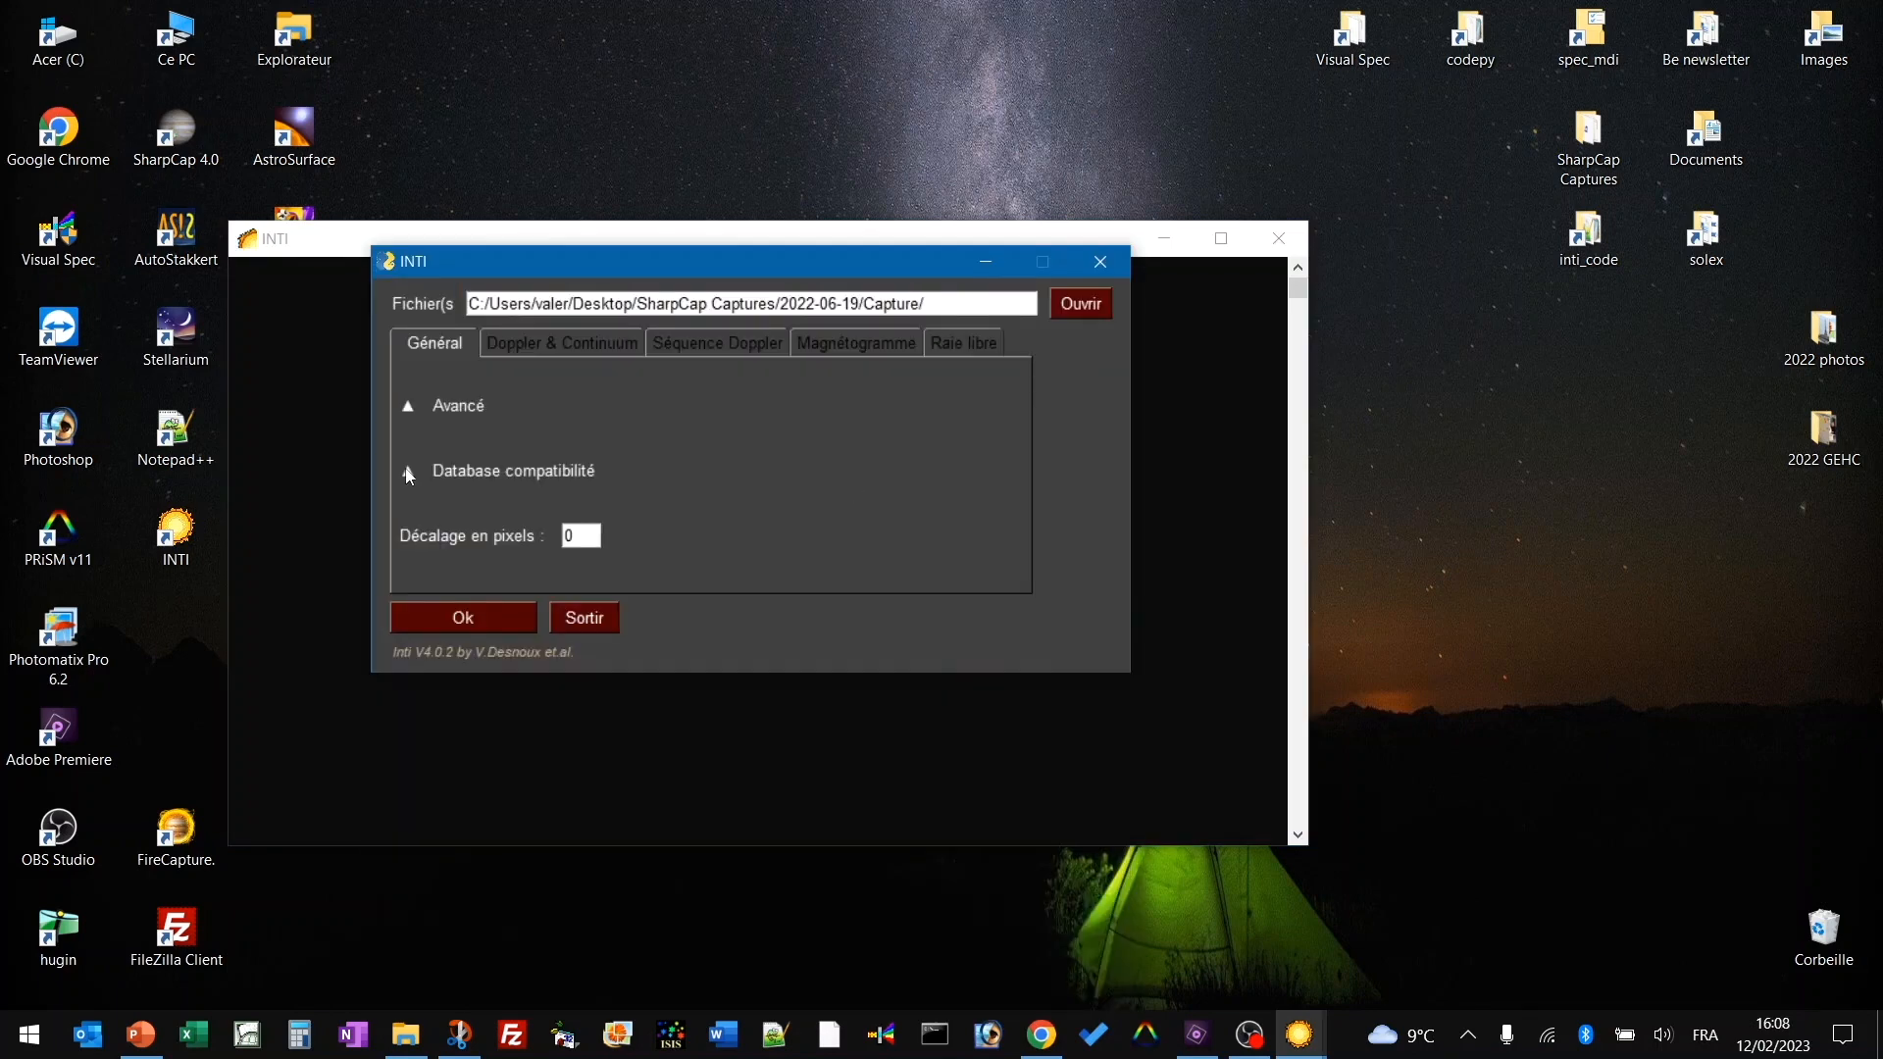
pyautogui.click(408, 472)
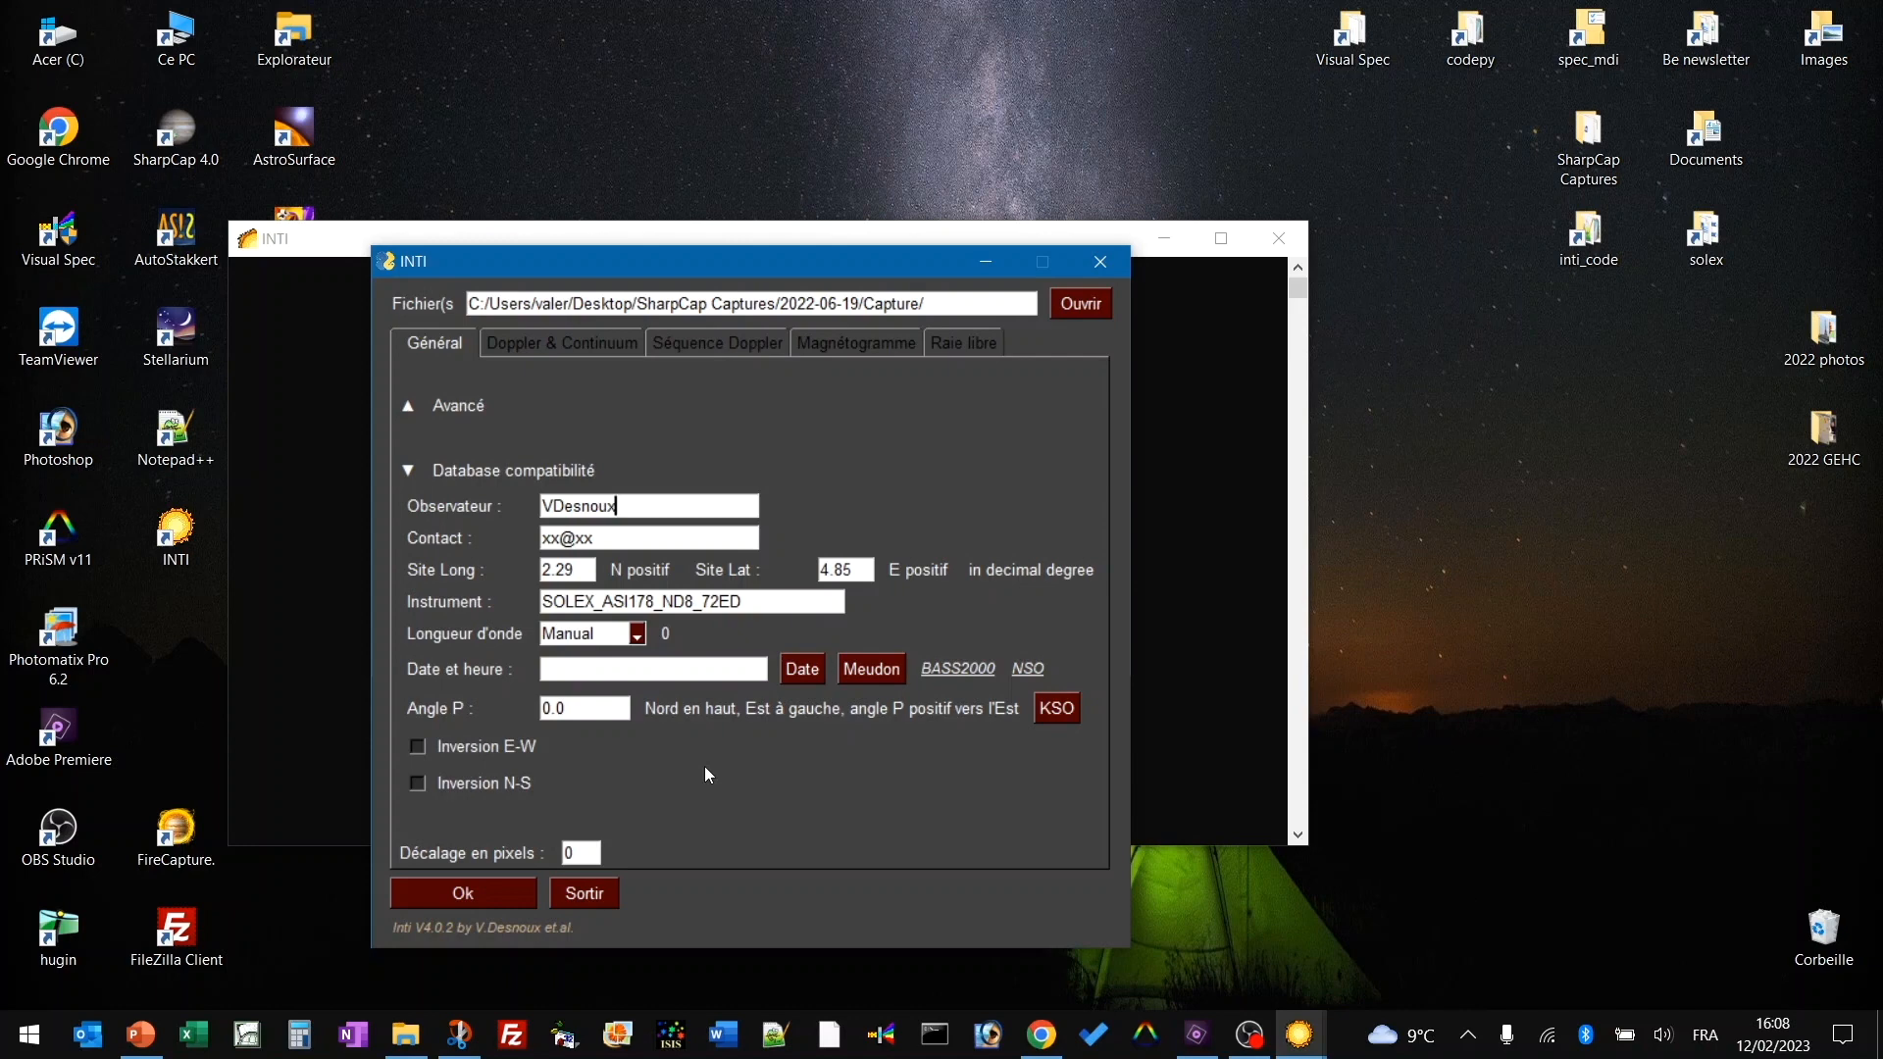
# Load the 11_33_34.ser capture into INTI.
pyautogui.click(1083, 310)
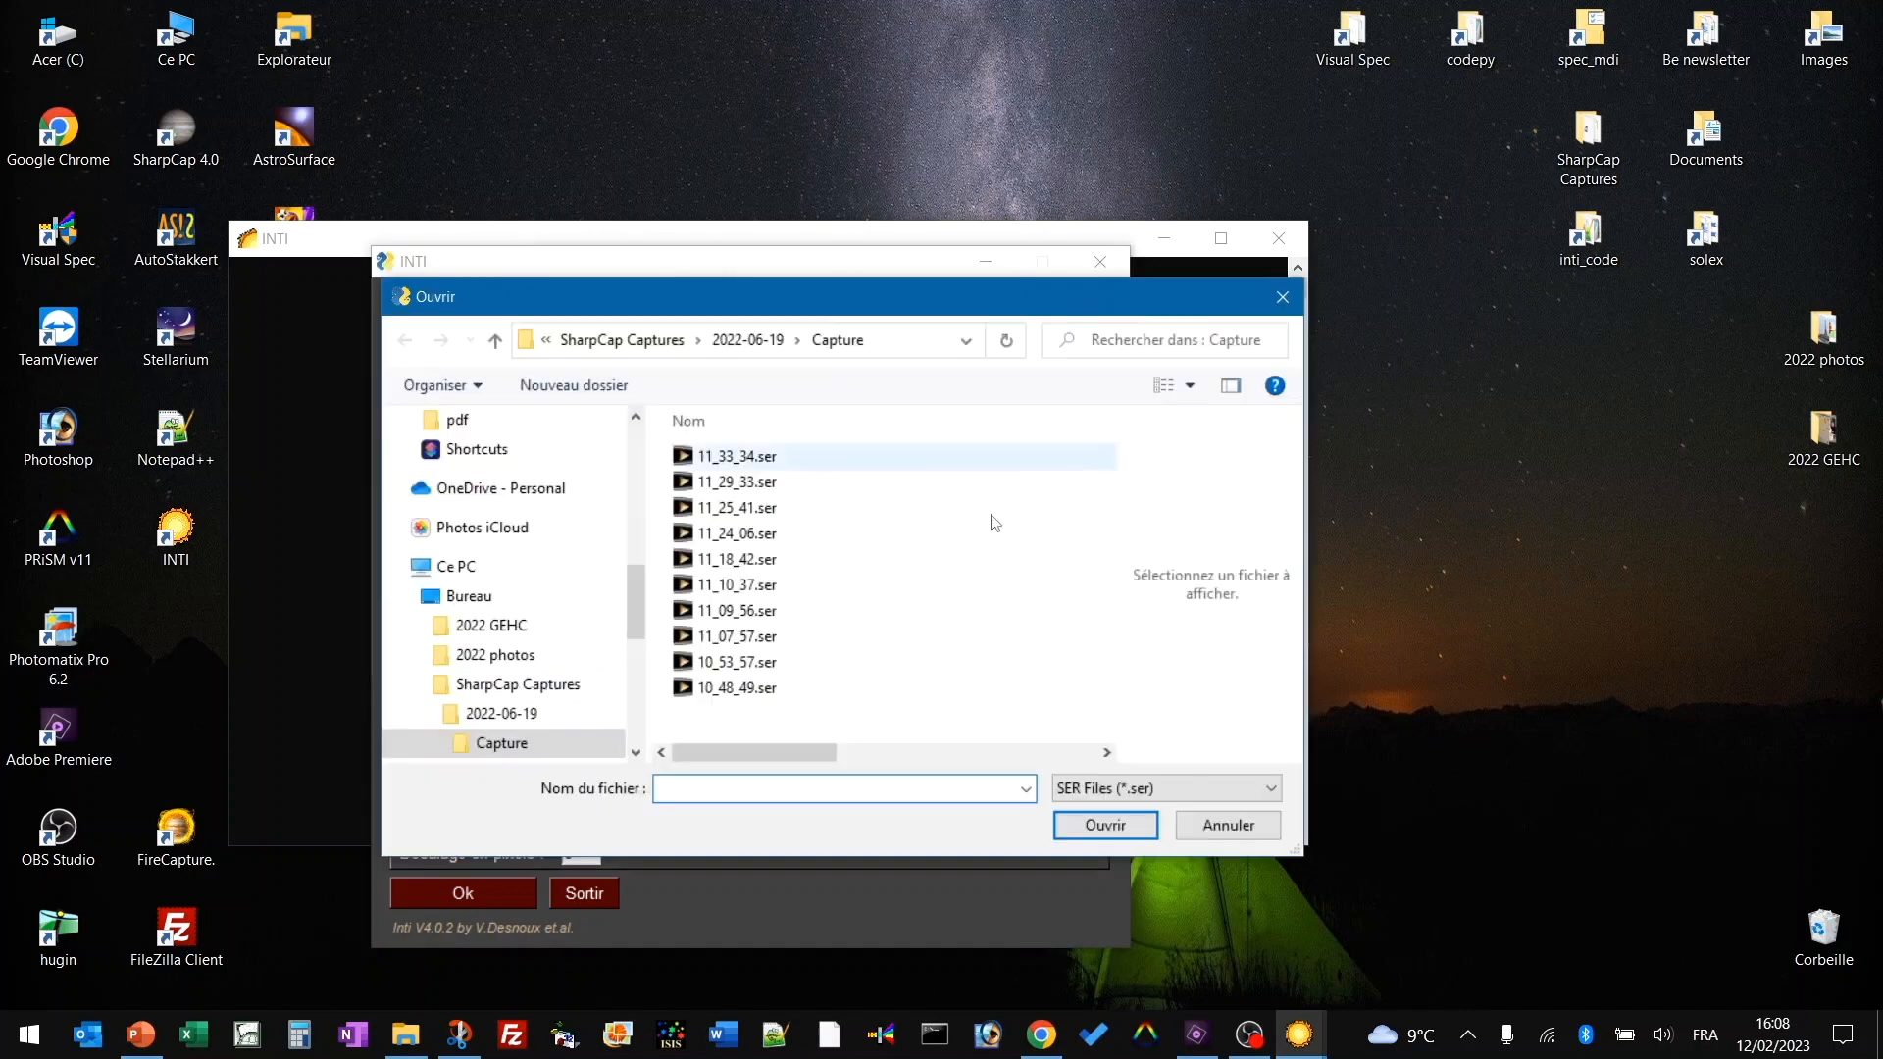
pyautogui.click(726, 459)
pyautogui.click(1107, 829)
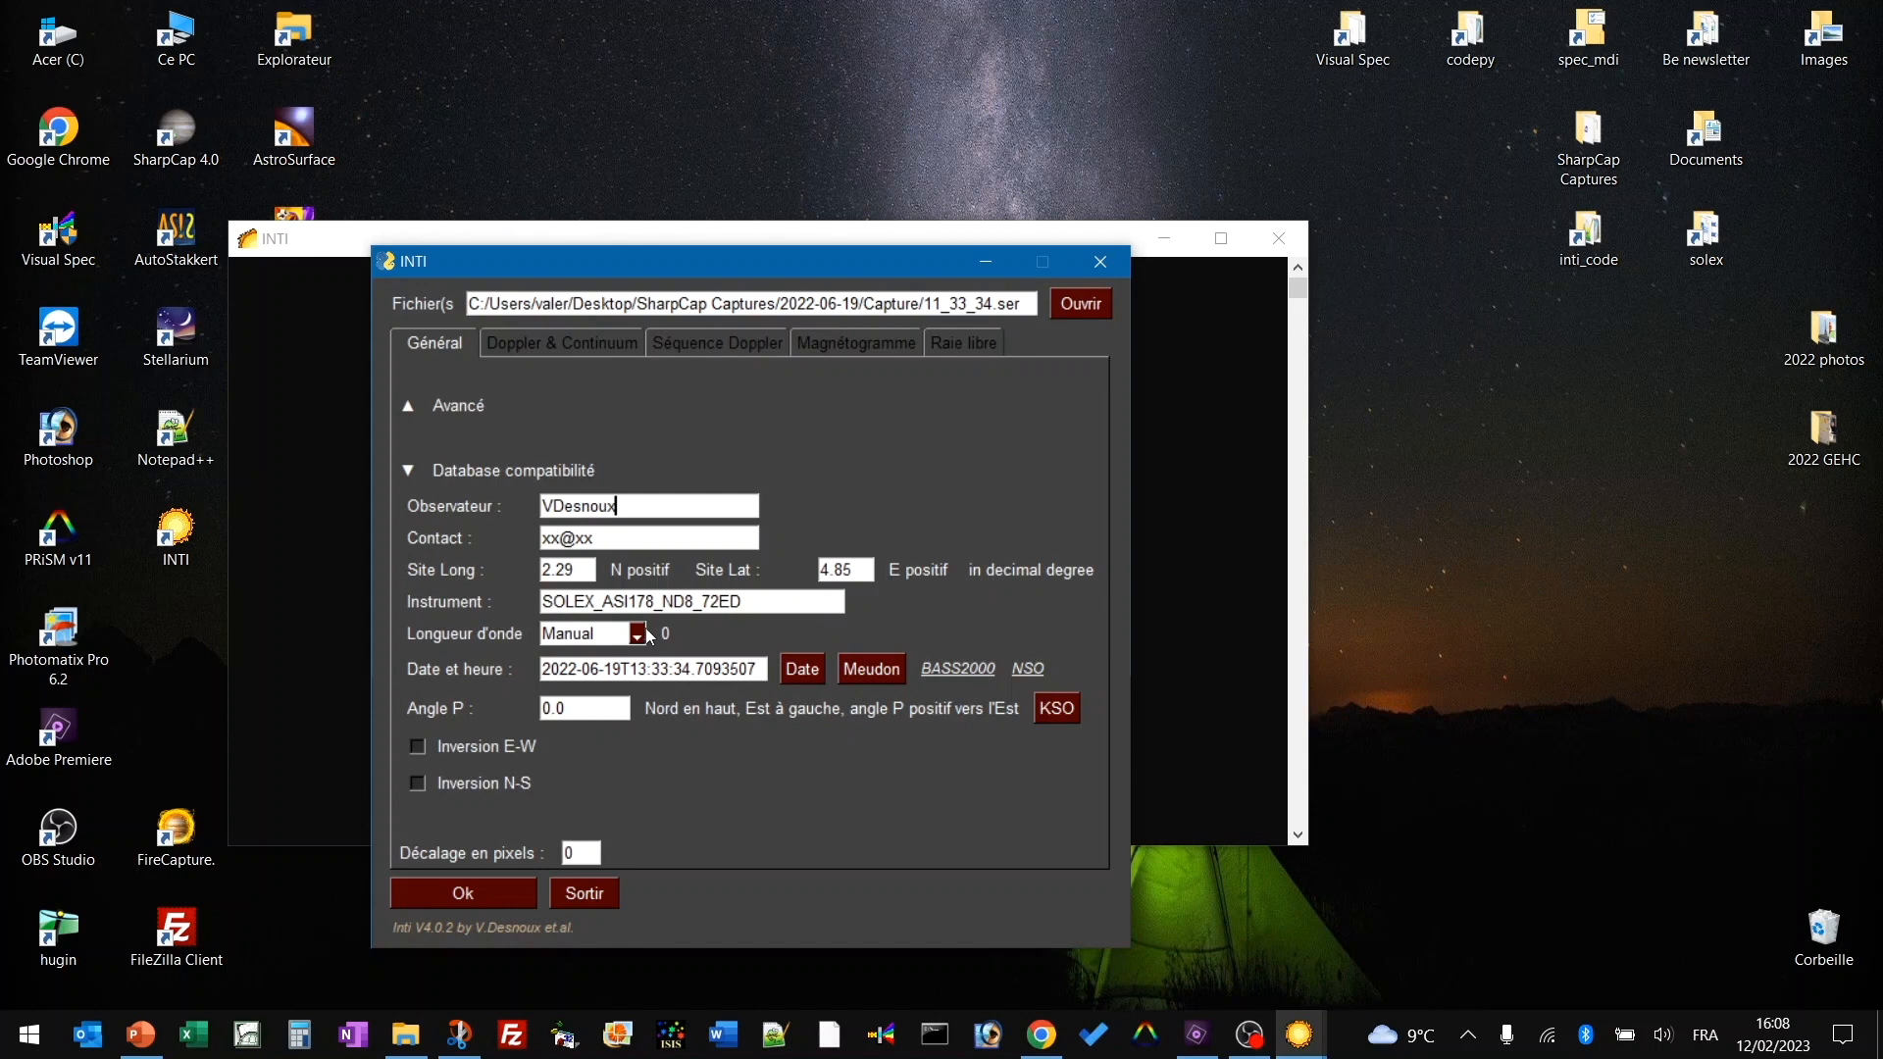
# Set wavelength to Ha, take the KSO P angle -7.842, and enable E-W and N-S inversion.
pyautogui.click(639, 635)
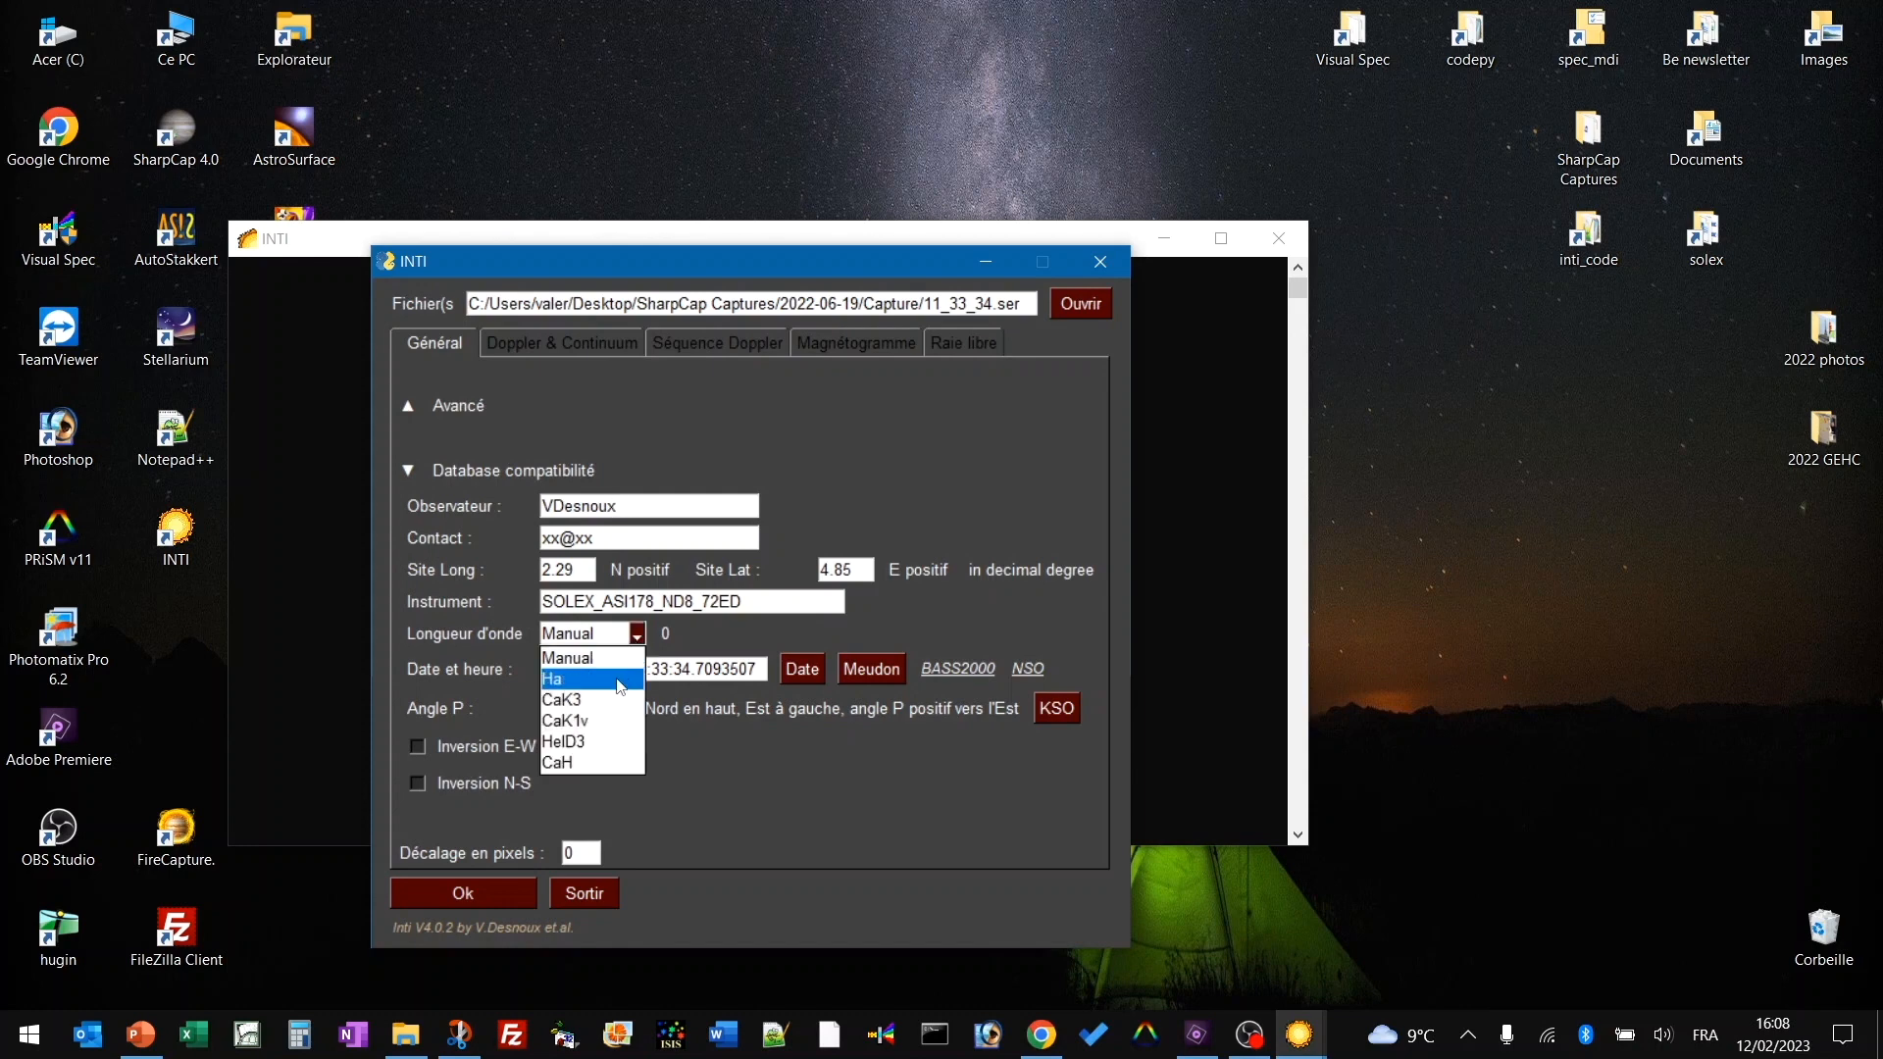
pyautogui.click(620, 681)
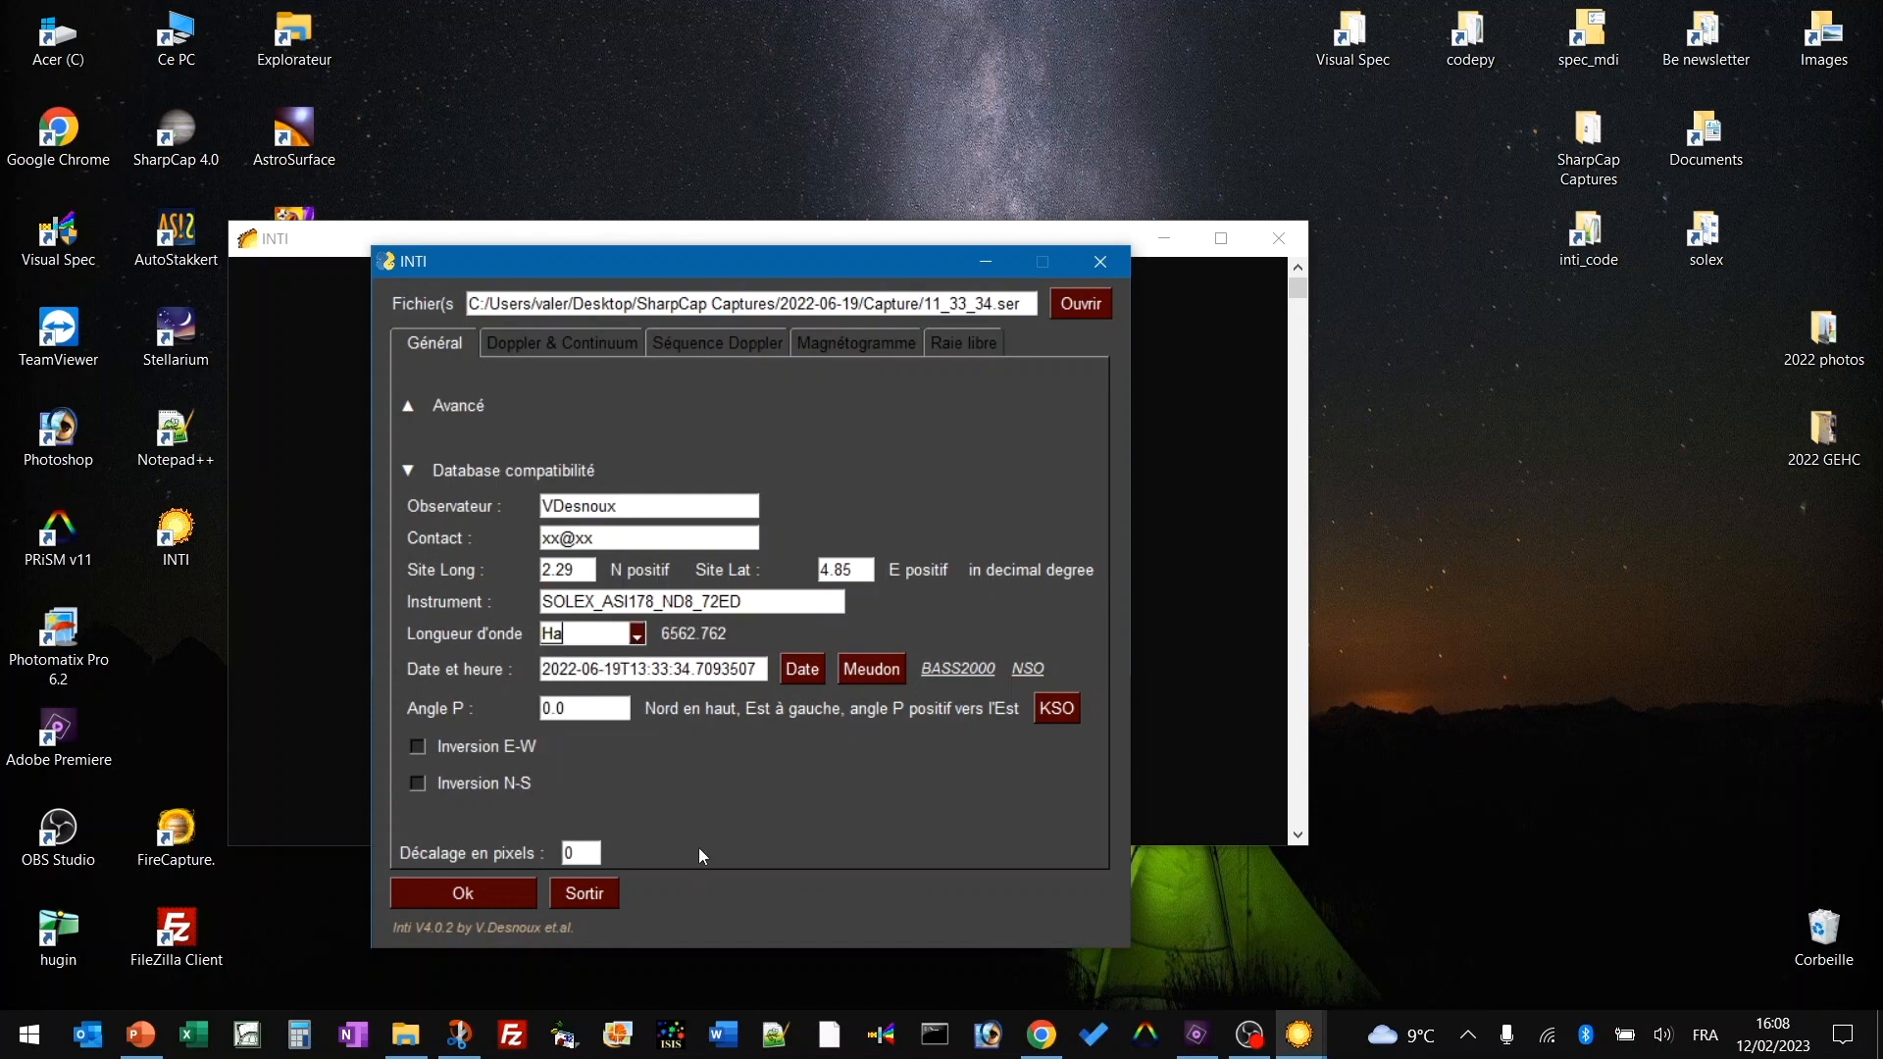
pyautogui.click(1057, 710)
pyautogui.click(449, 748)
pyautogui.click(452, 783)
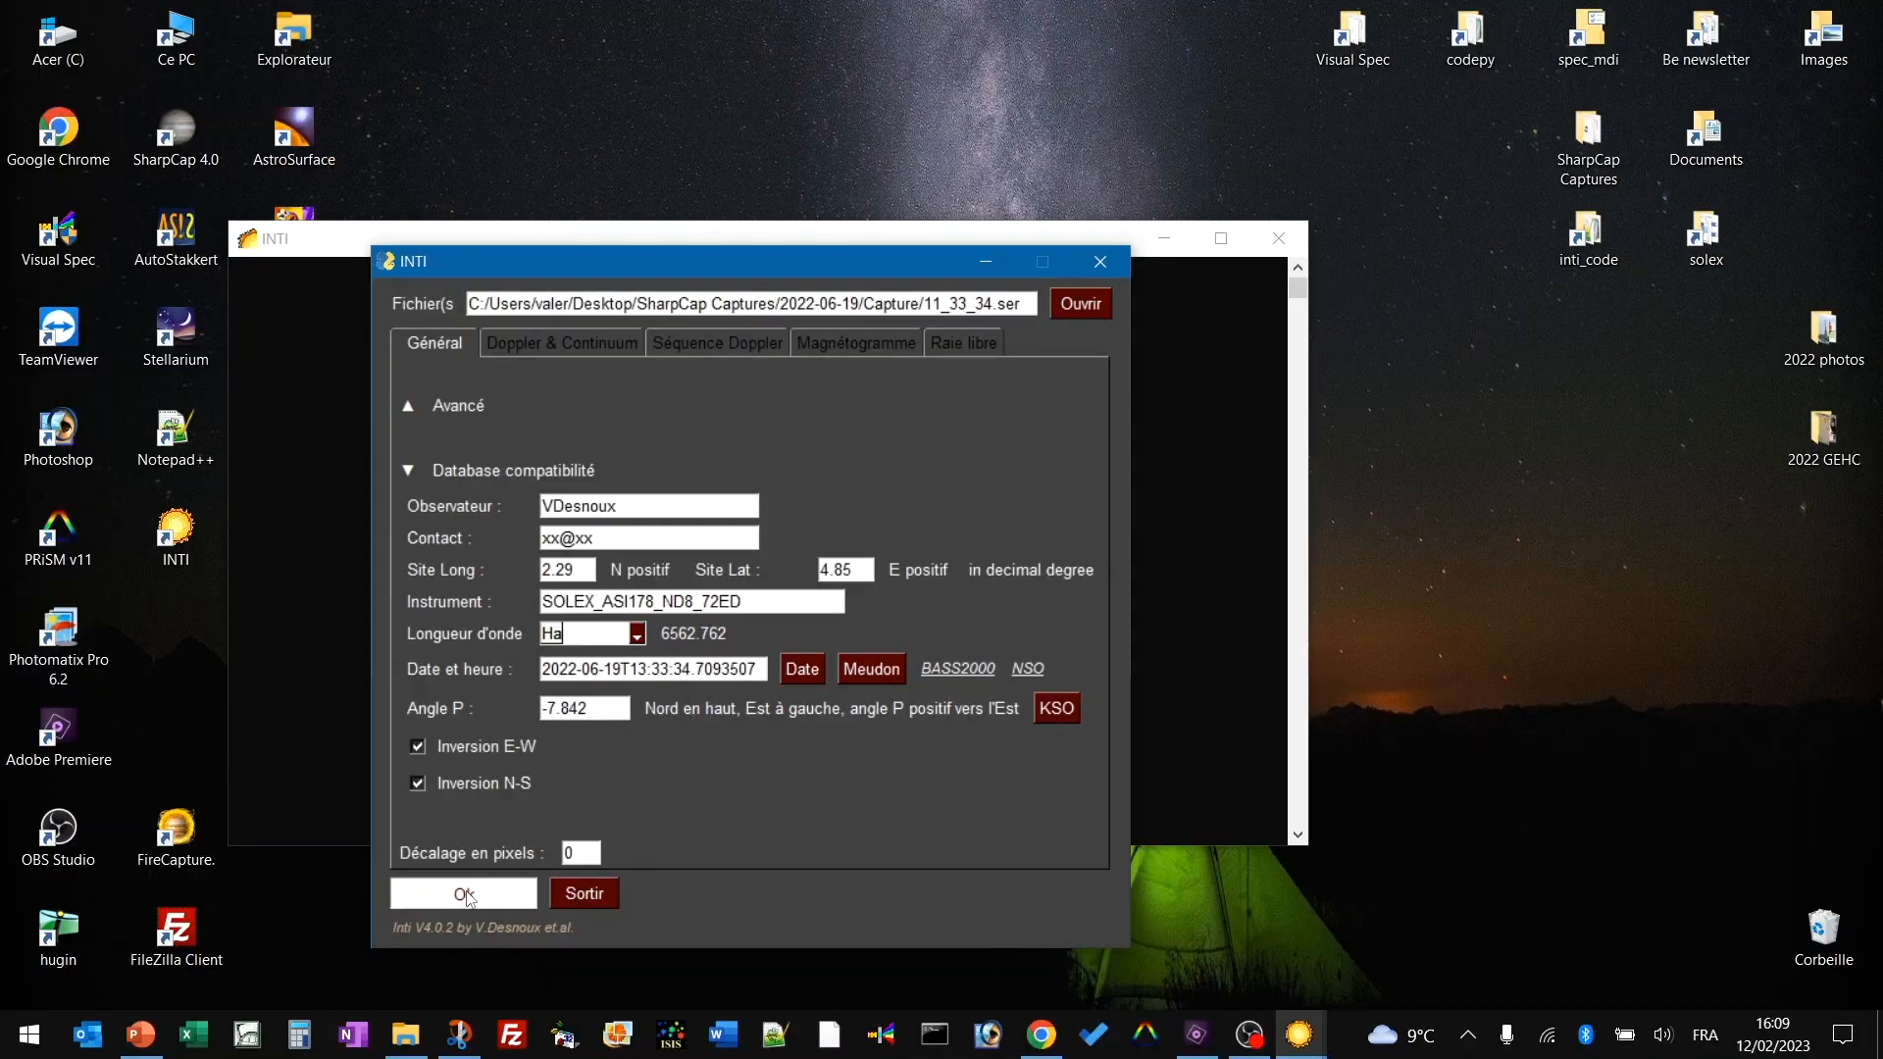
# Process 11_33_34.ser (tilt -0.186), then view the prominence and clahe sun images.
pyautogui.click(466, 895)
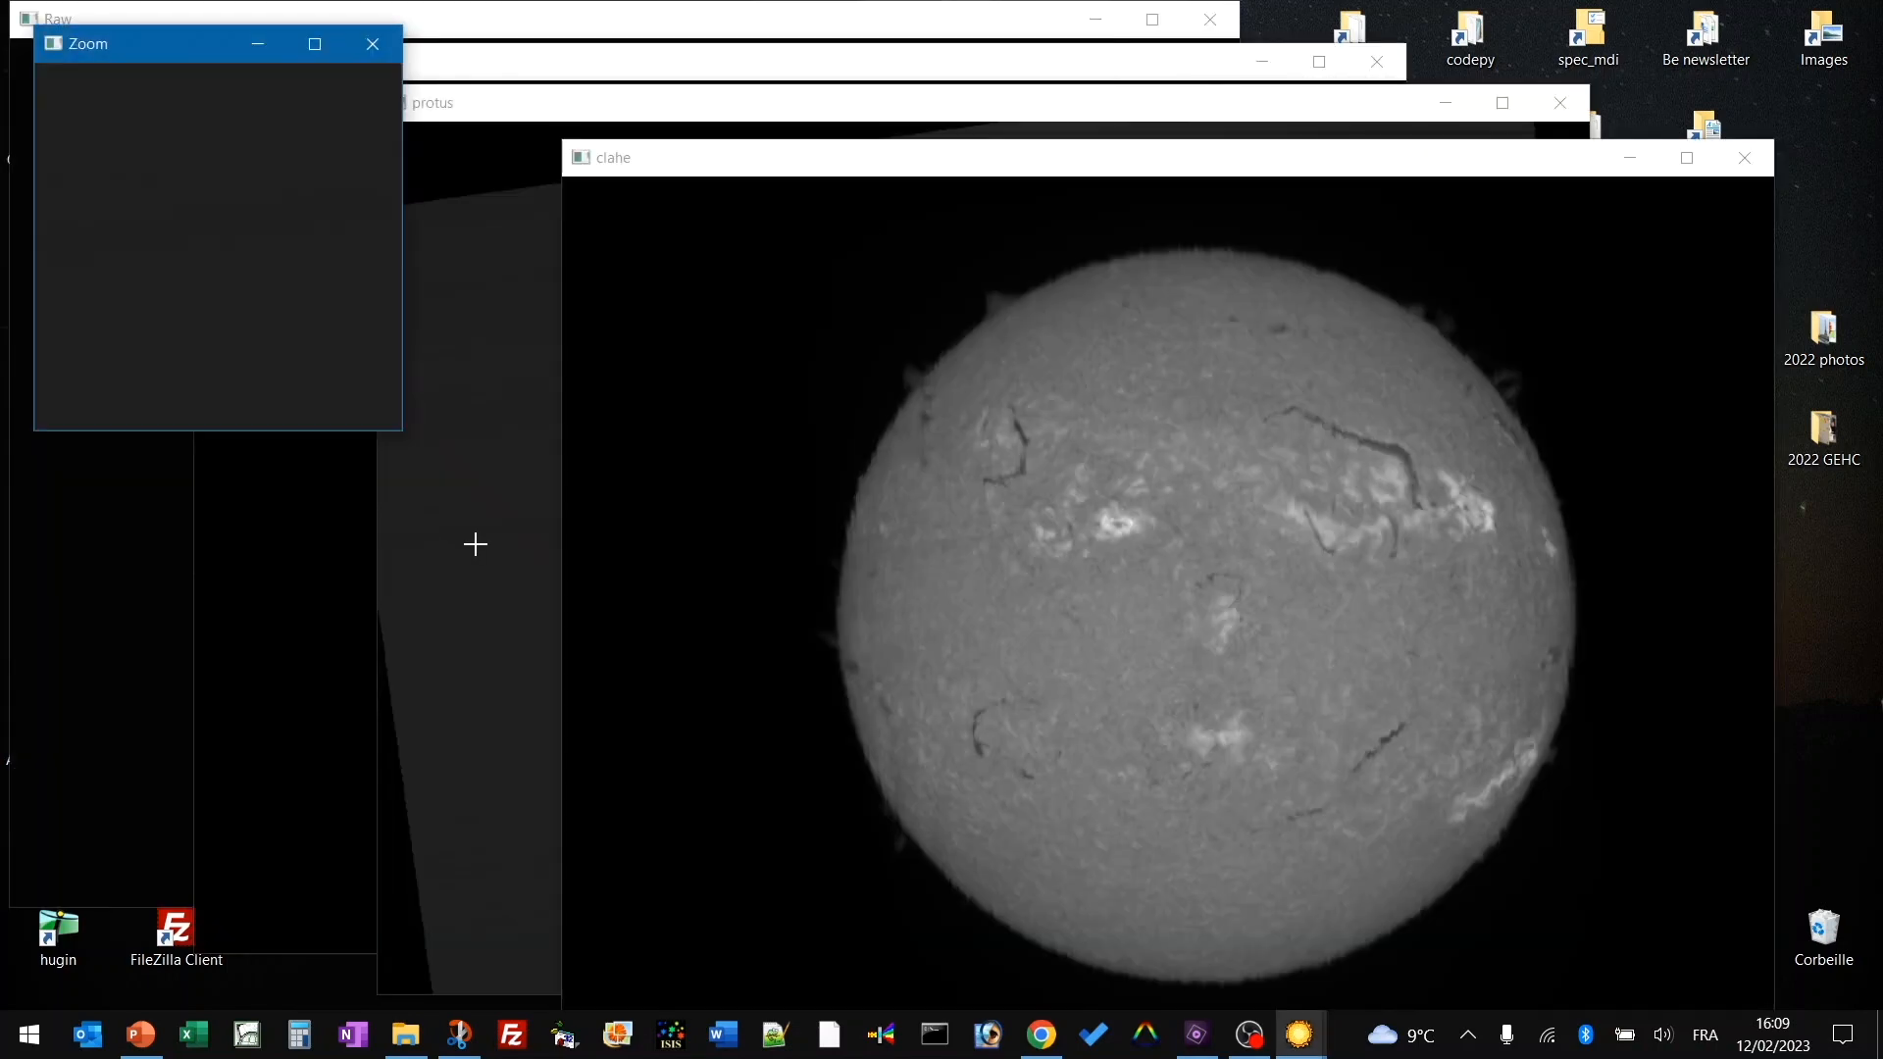
pyautogui.click(475, 544)
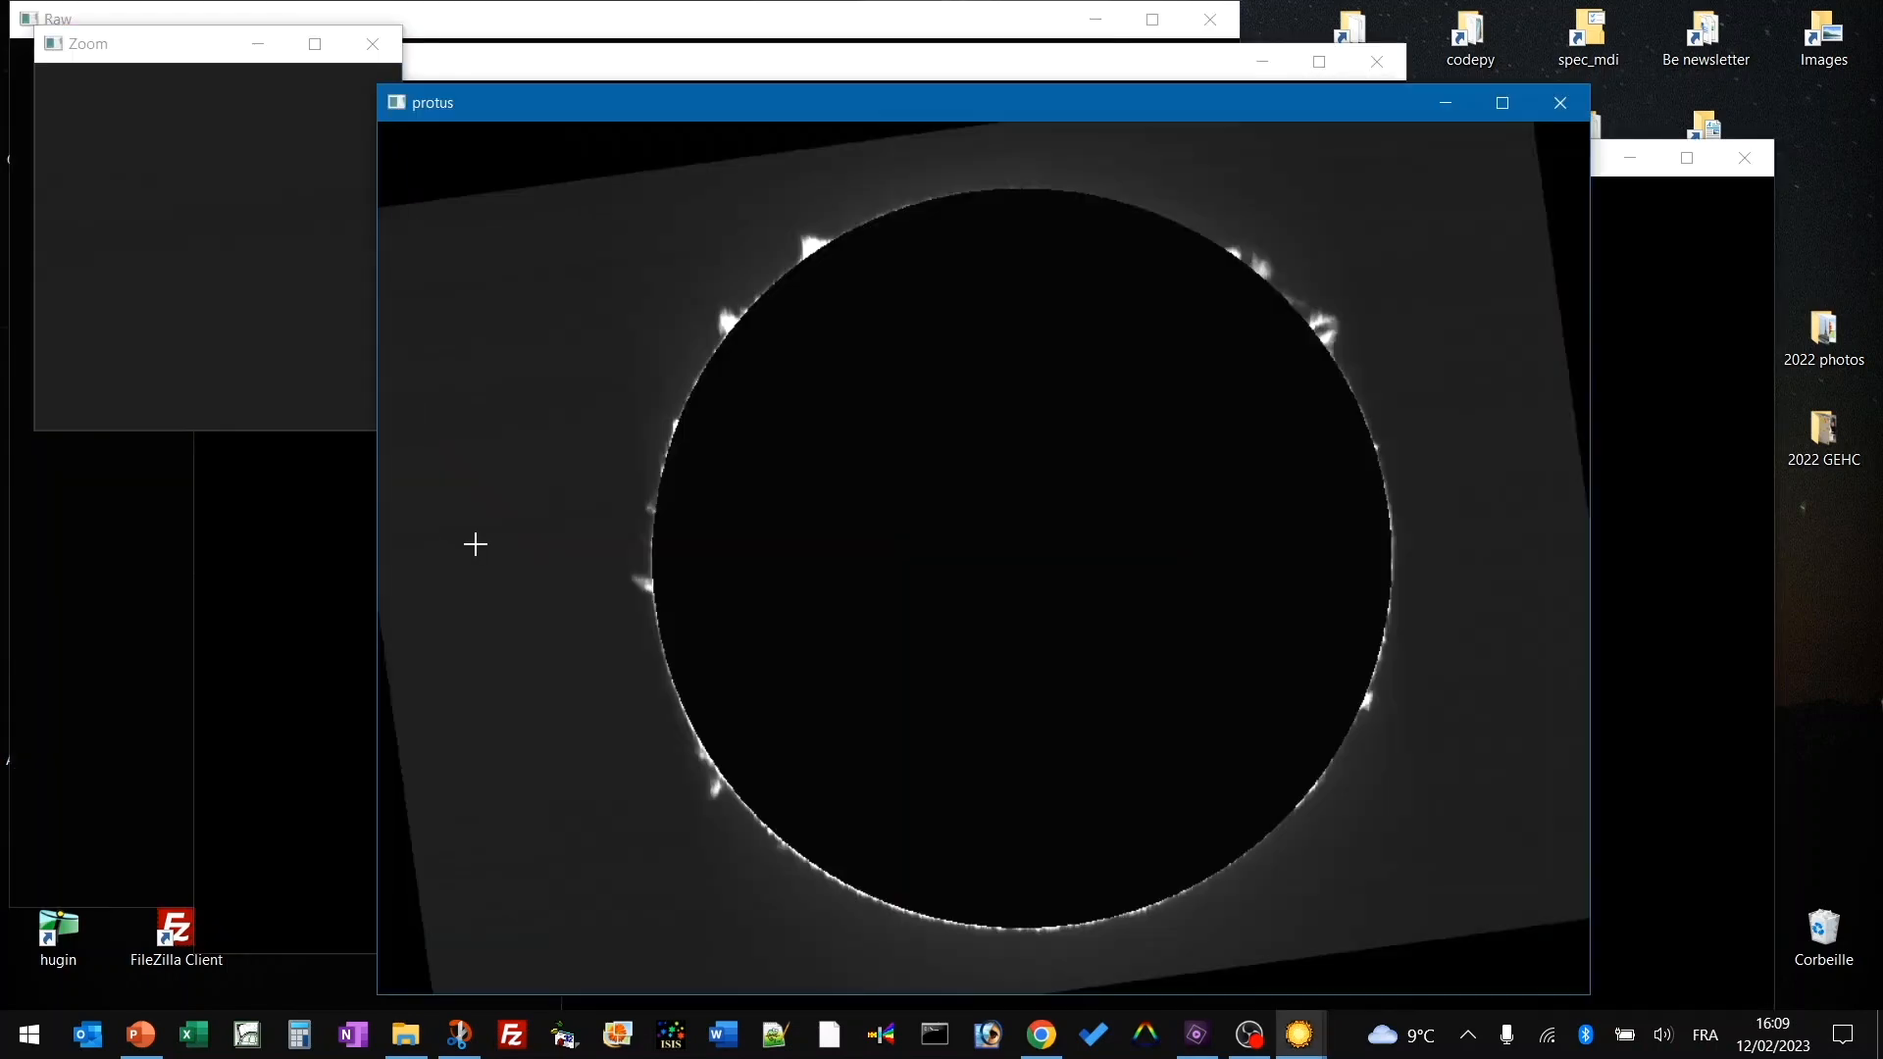
pyautogui.click(1679, 577)
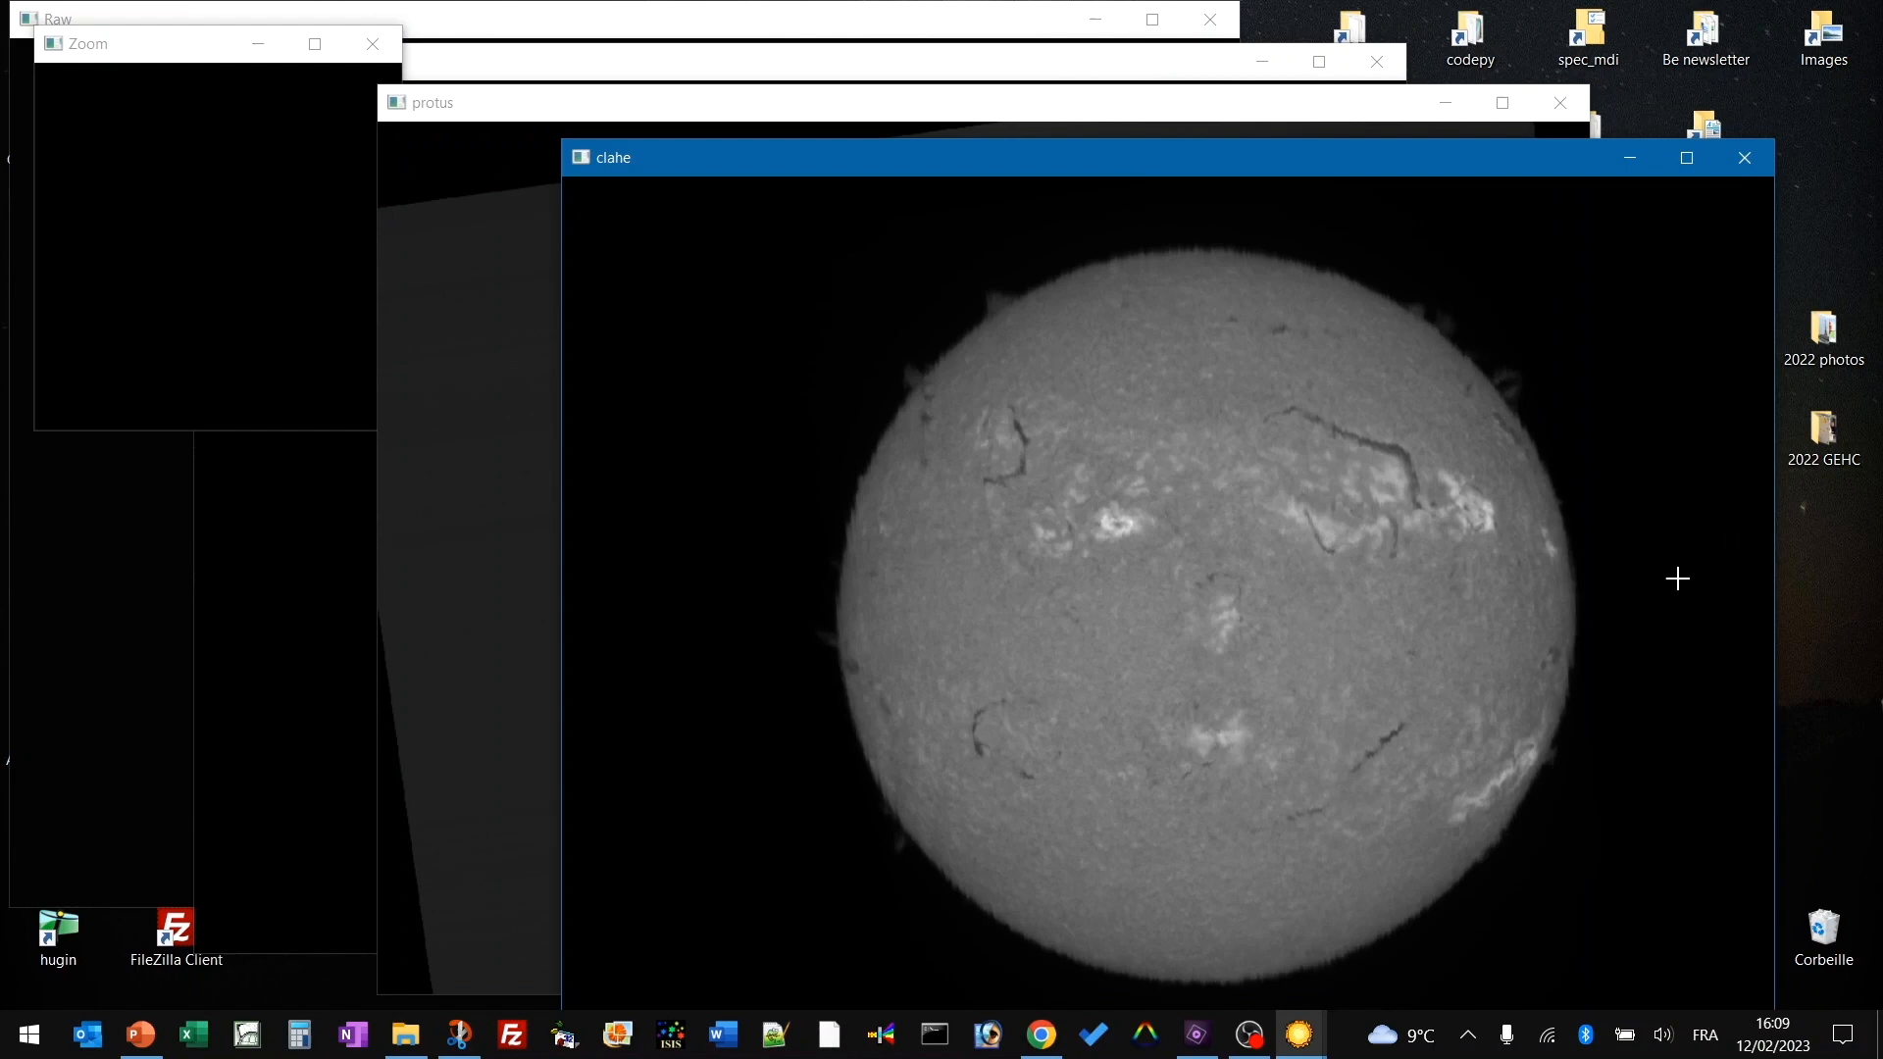